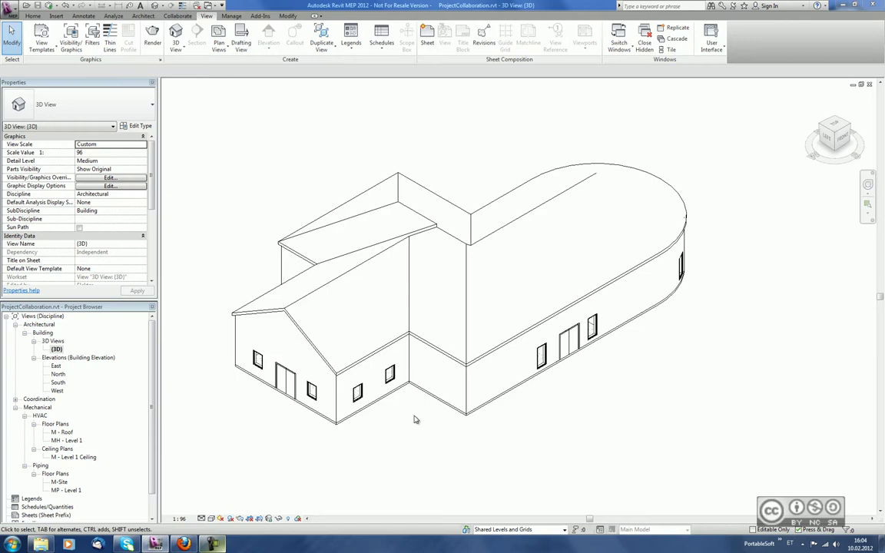
Open Manage Links from the Manage tab to list Arhitektuur.rvt as a loaded Overlay link
click(232, 16)
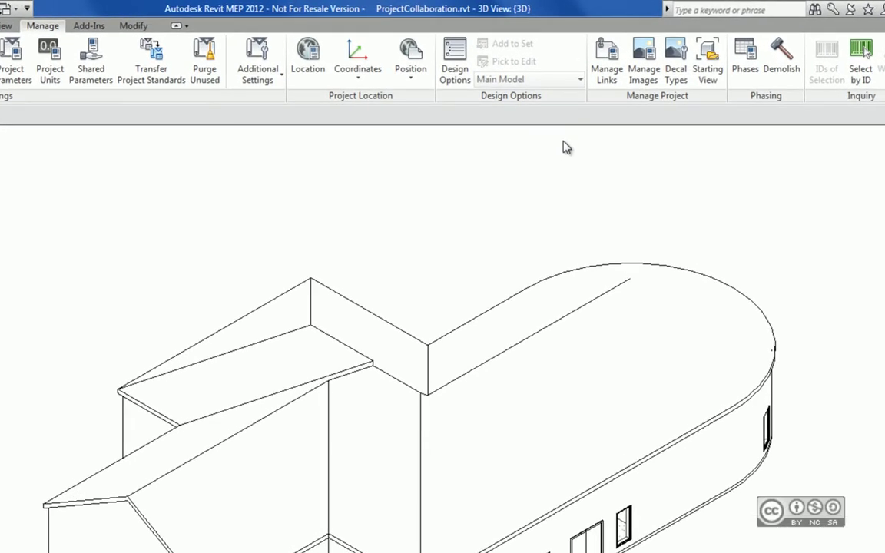
click(611, 62)
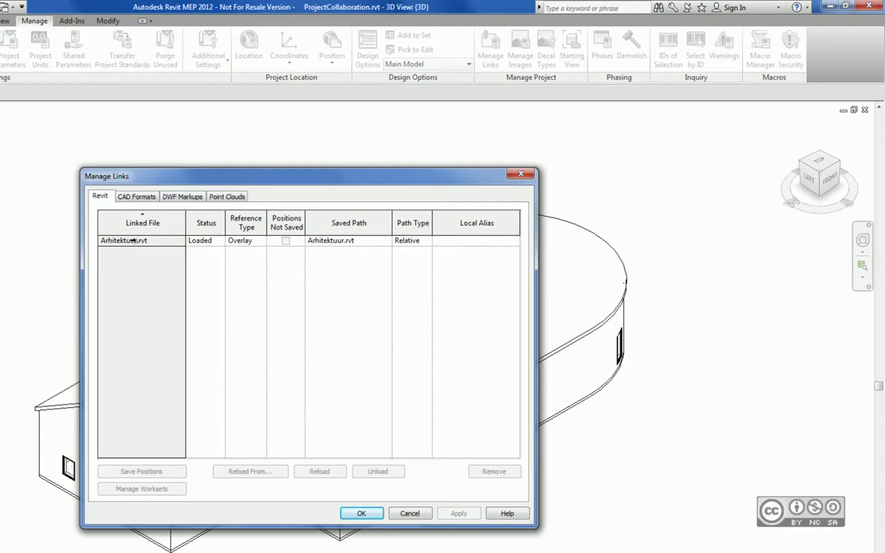
Leave Arhitektuur.rvt's reference type set to Overlay in the Manage Links list
click(260, 244)
click(261, 243)
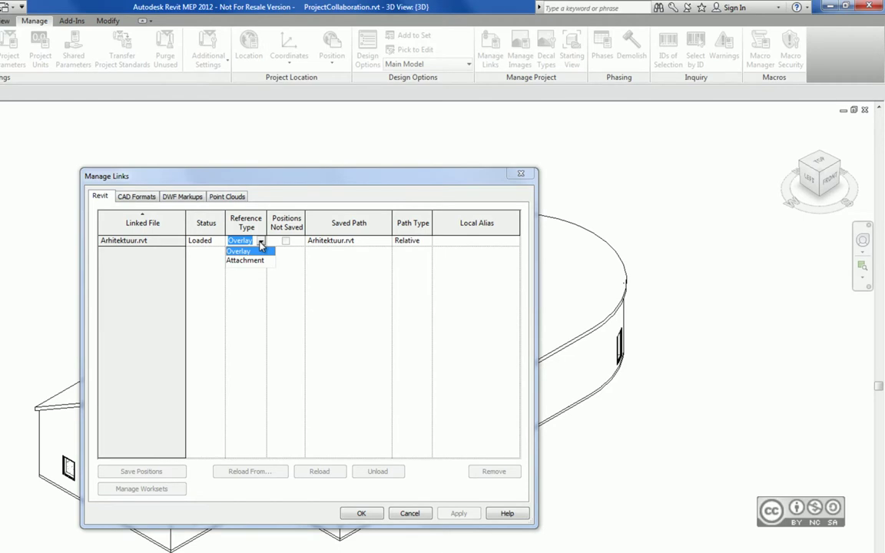
click(261, 244)
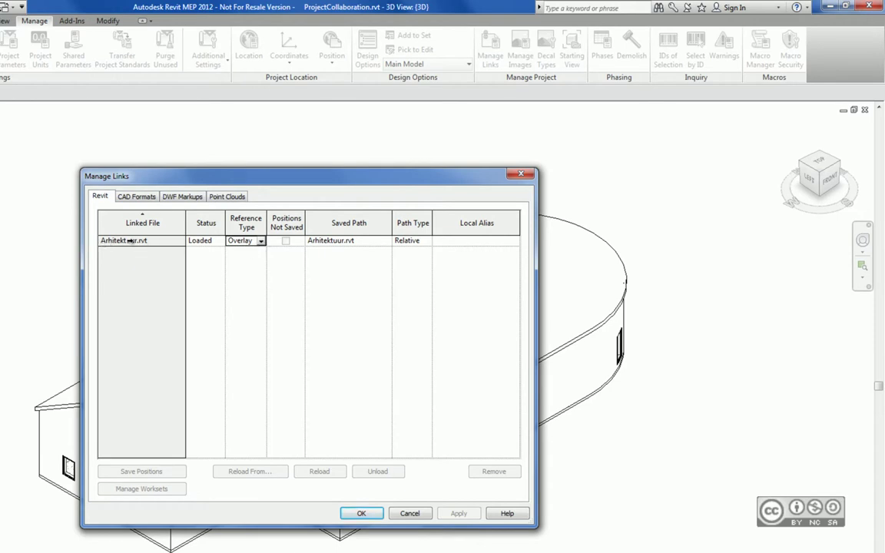
click(261, 242)
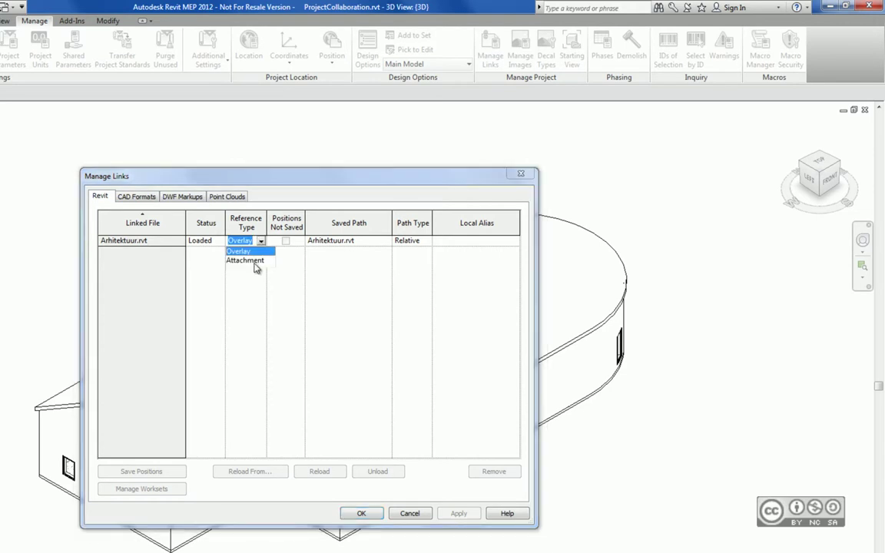
click(108, 241)
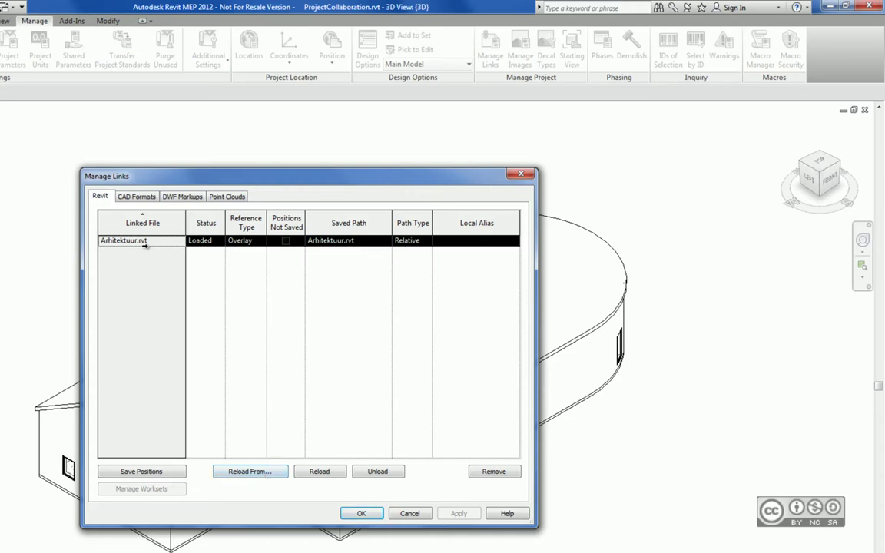
Close Manage Links, expand Revit Links in the Project Browser and show Arhitektuur.rvt's link commands
click(361, 513)
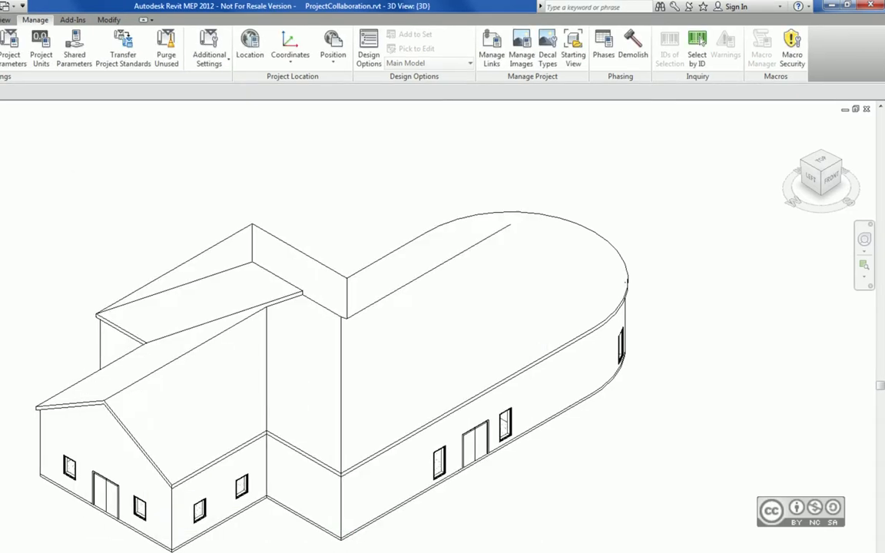
key(ctrl+1)
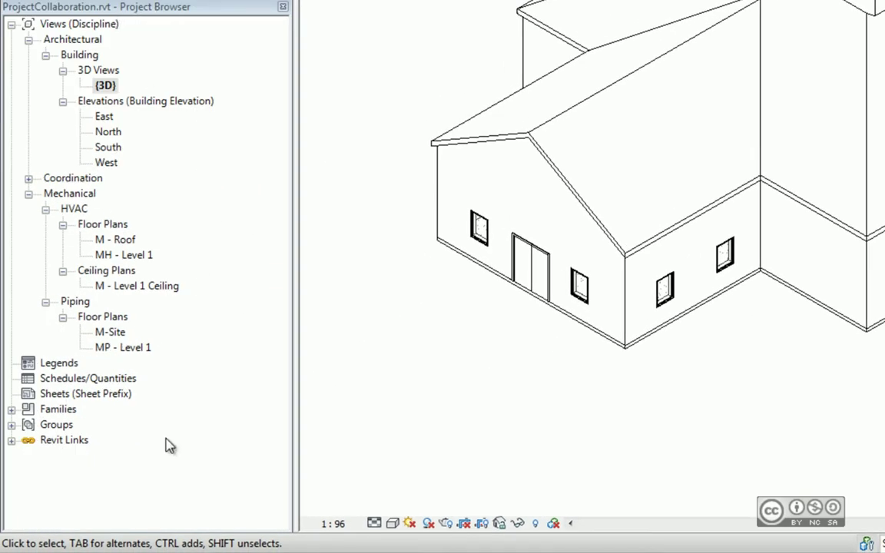
click(12, 441)
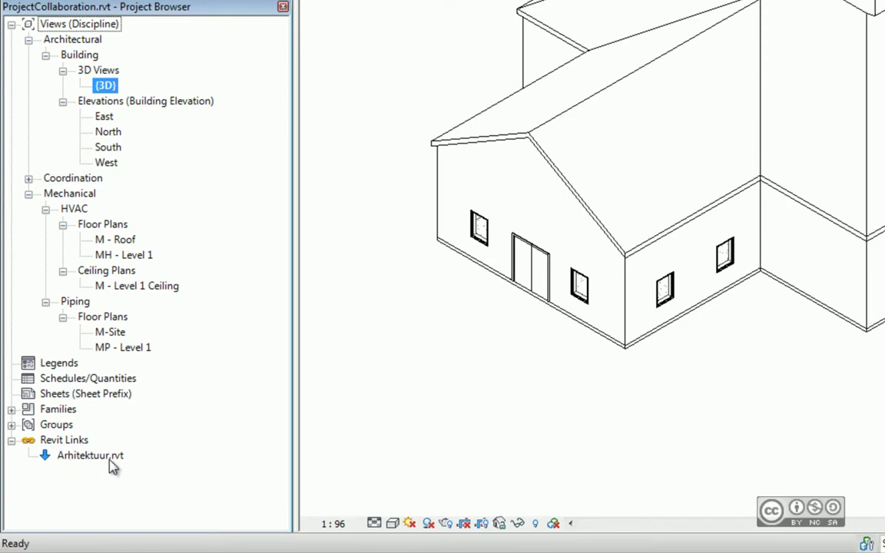
right_click(100, 462)
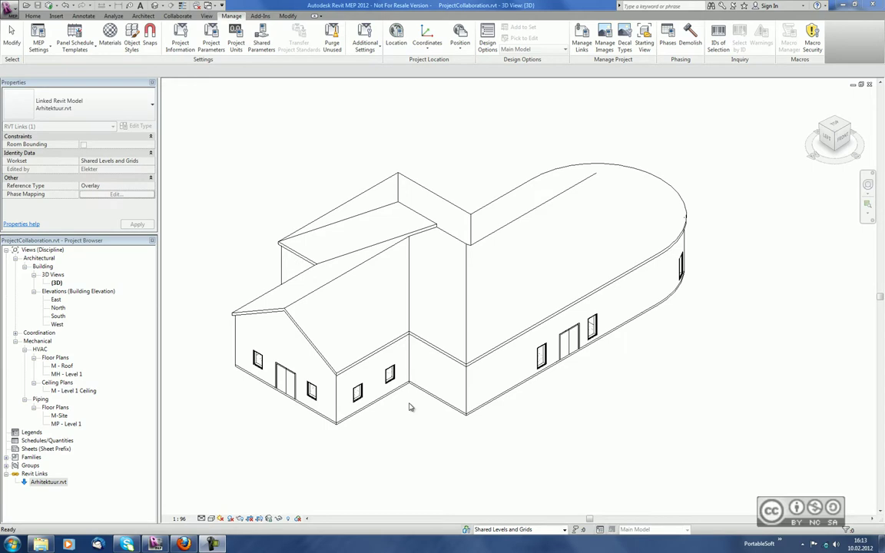
Open the {3D} view's Visibility/Graphics Revit Links tab and inspect the Arhitektuur.rvt row
click(206, 16)
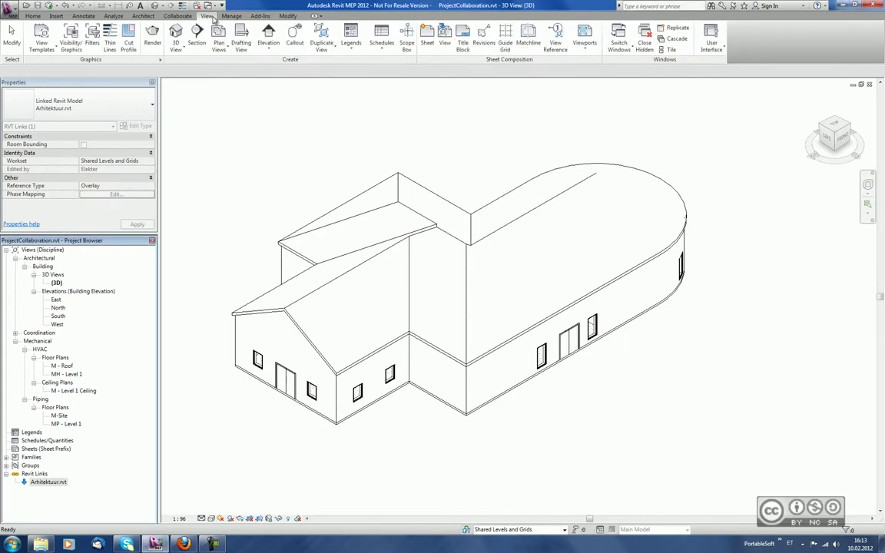
click(12, 34)
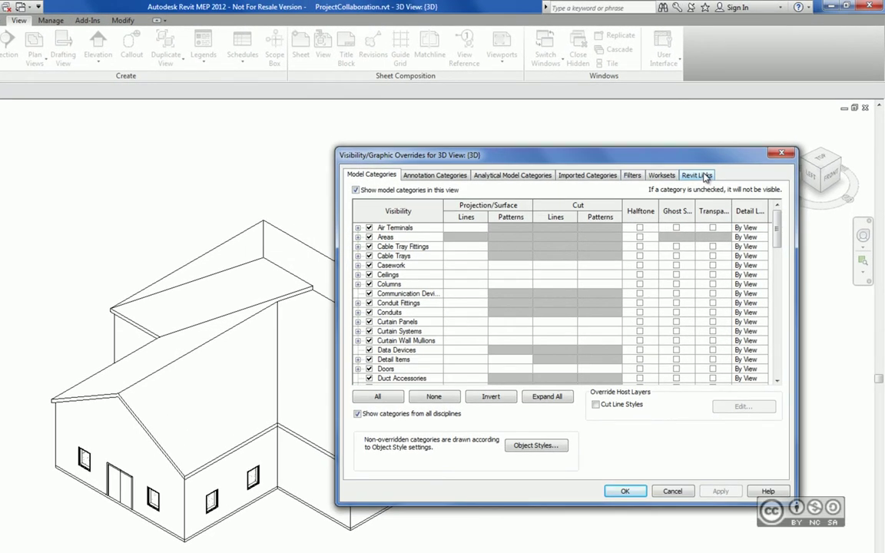
click(705, 176)
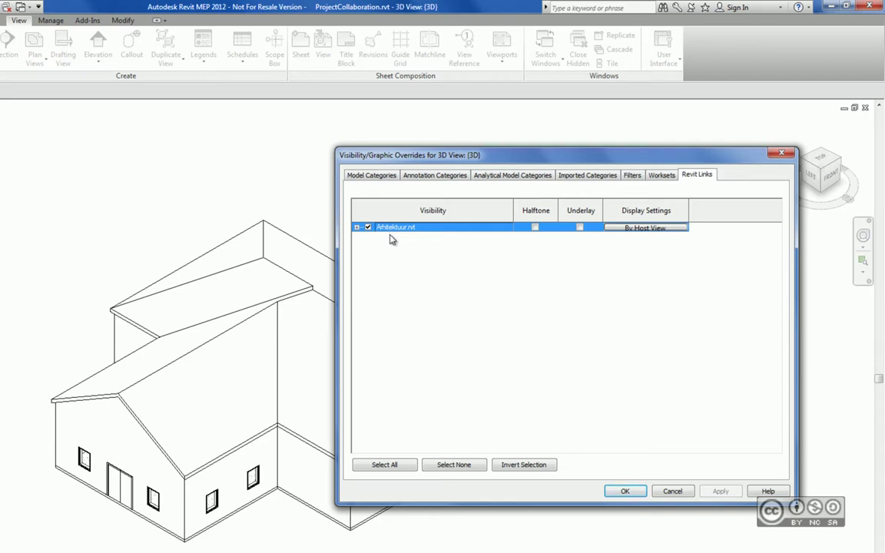
click(720, 490)
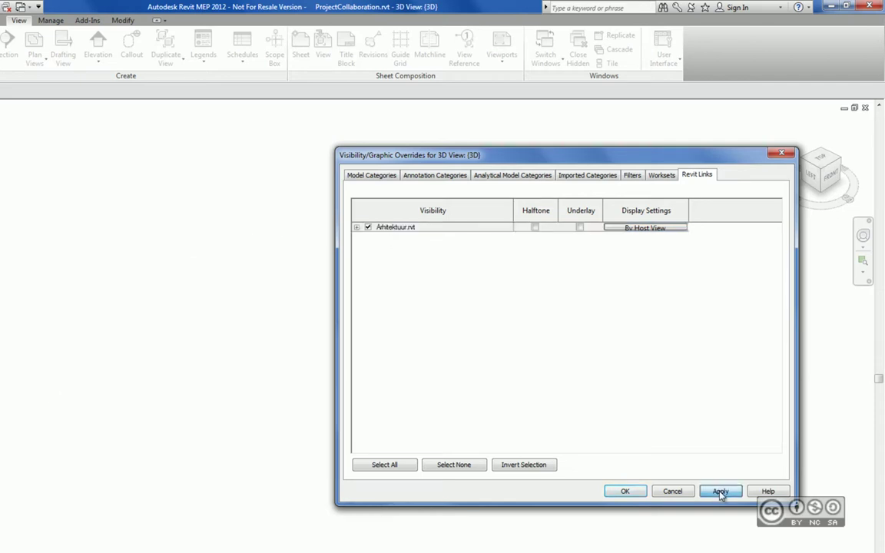
click(356, 229)
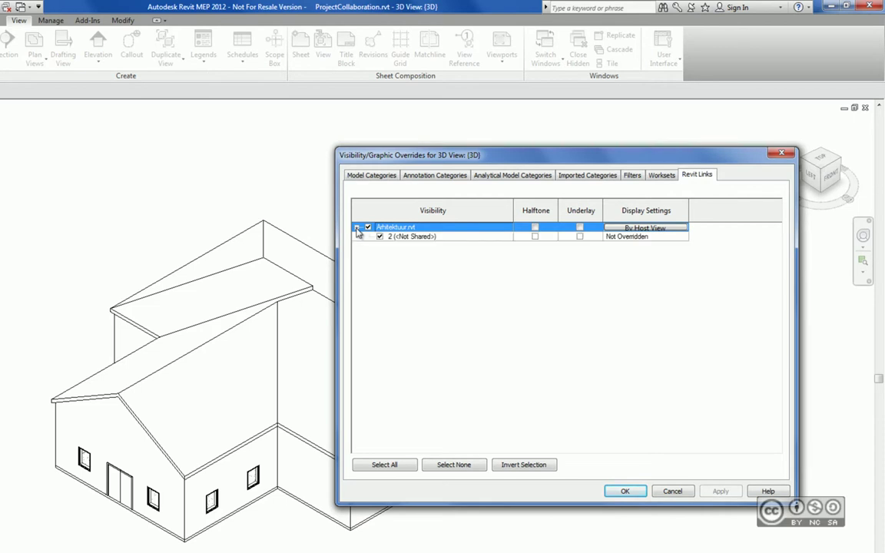
click(357, 228)
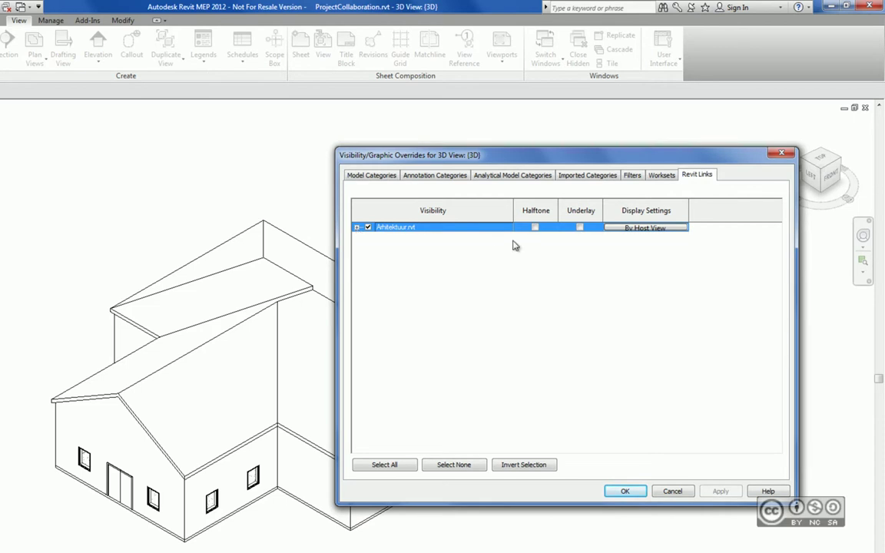
Turn on Halftone for Arhitektuur.rvt and apply it to the {3D} view
click(534, 228)
click(720, 492)
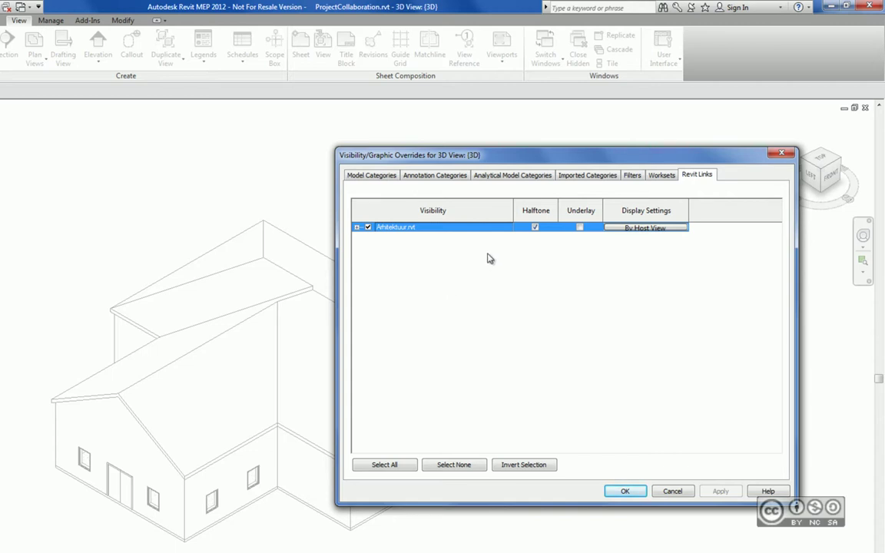
Switch off the Doors model category in the {3D} view and apply the change
click(362, 176)
scroll(378, 330, down, 2)
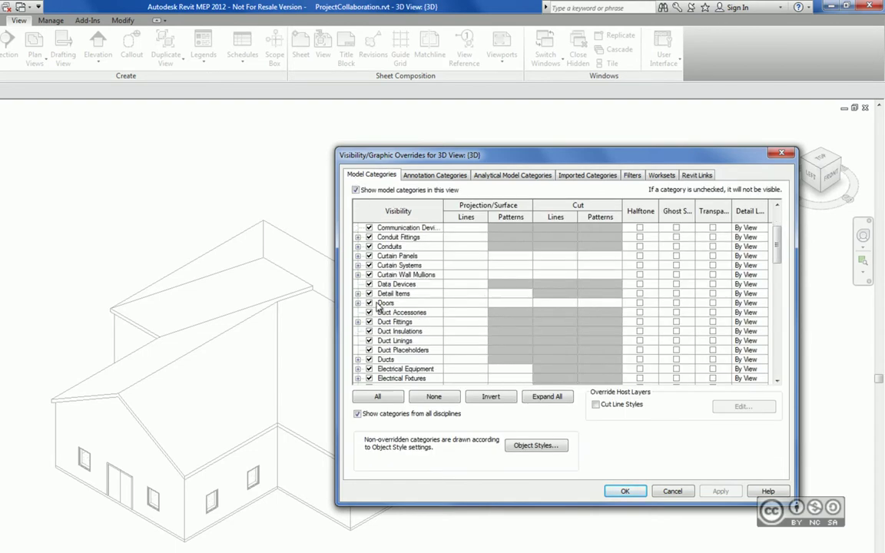
click(369, 303)
click(722, 491)
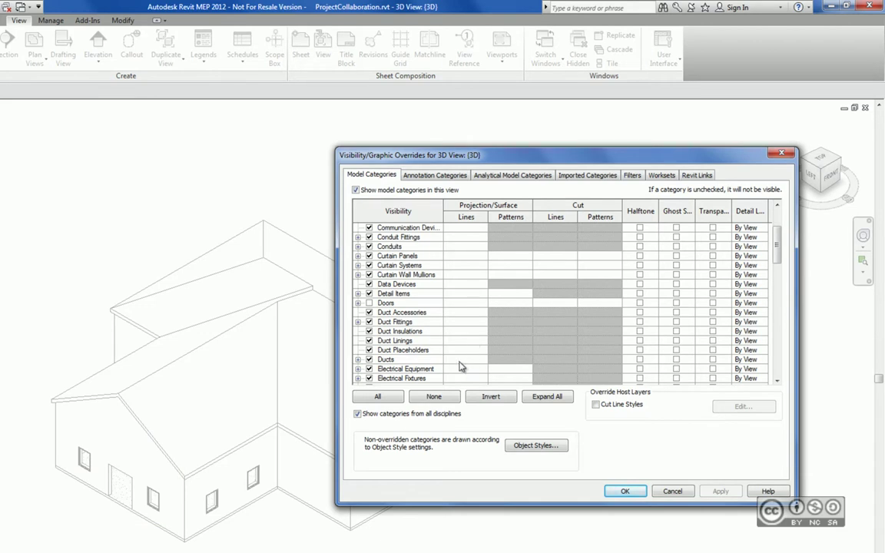
click(697, 174)
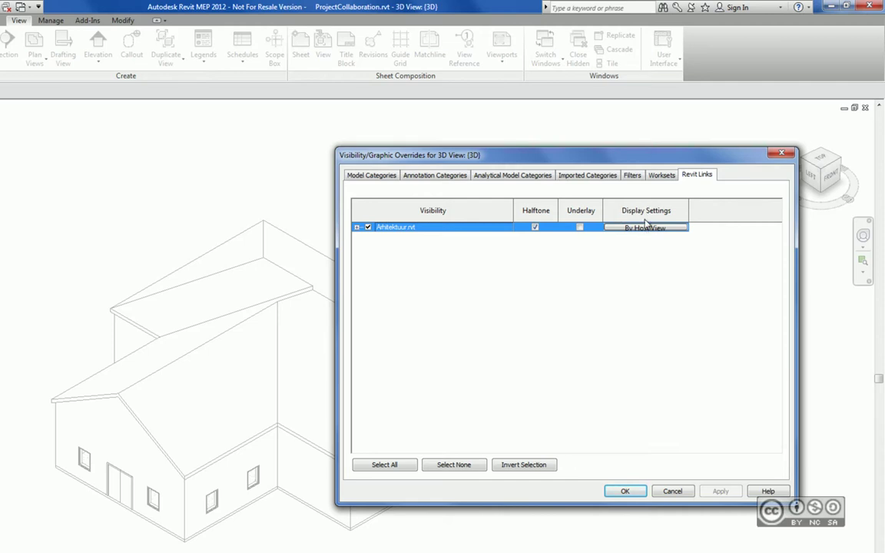
Set Arhitektuur.rvt's link display to By linked view using 3D View: {3D}, and apply
click(638, 229)
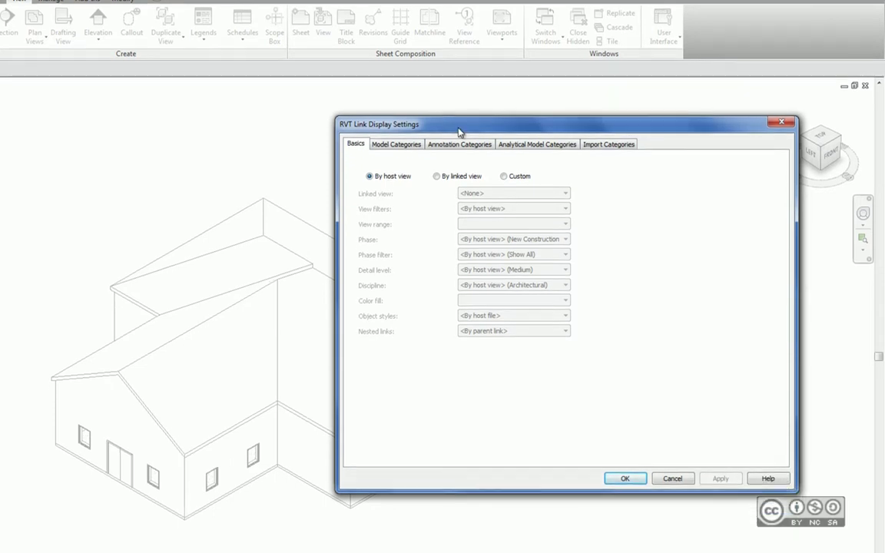
drag(459, 135, 385, 163)
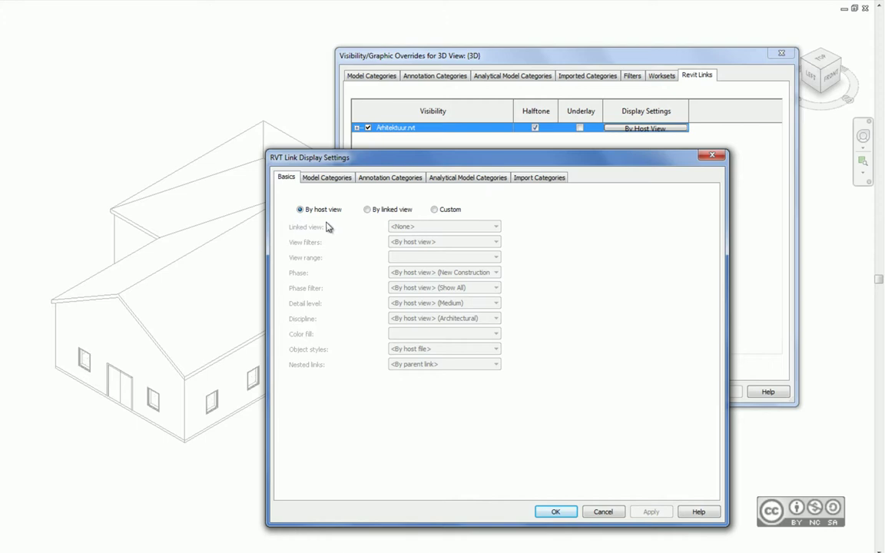
click(369, 210)
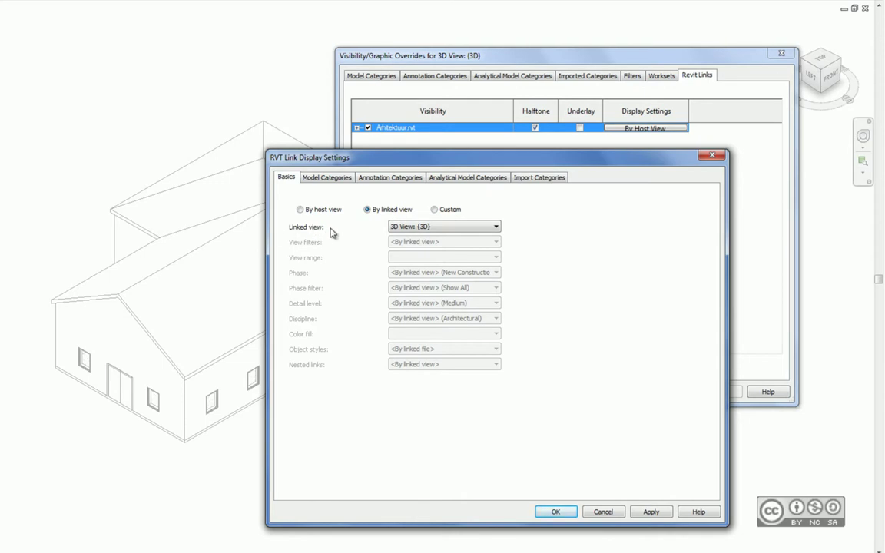
click(405, 228)
click(450, 229)
click(650, 512)
Confirm the linked-view setting, toggle Doors off and back on, and reopen Arhitektuur.rvt's display settings
click(557, 513)
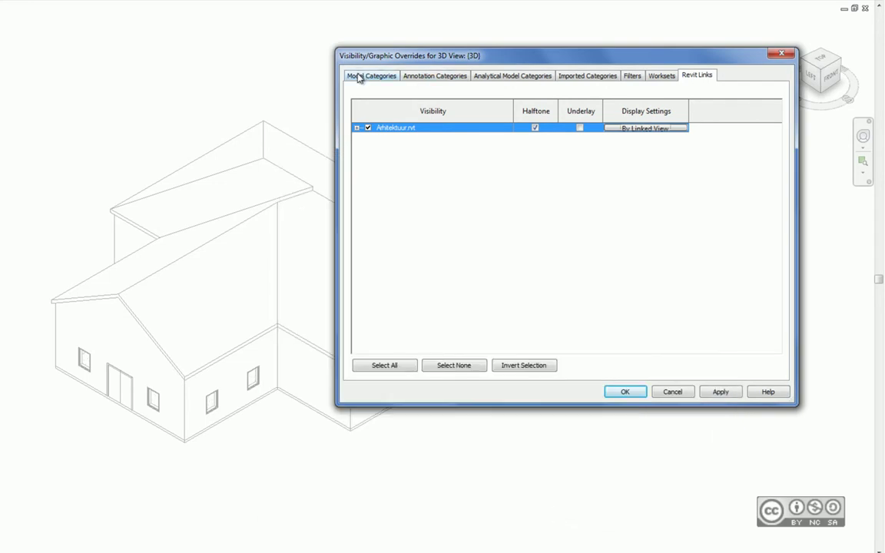
click(359, 77)
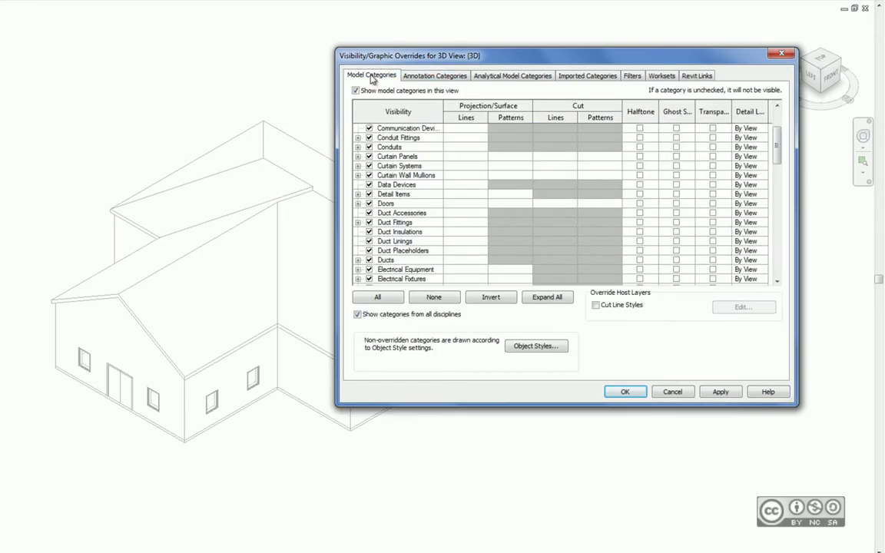
click(370, 205)
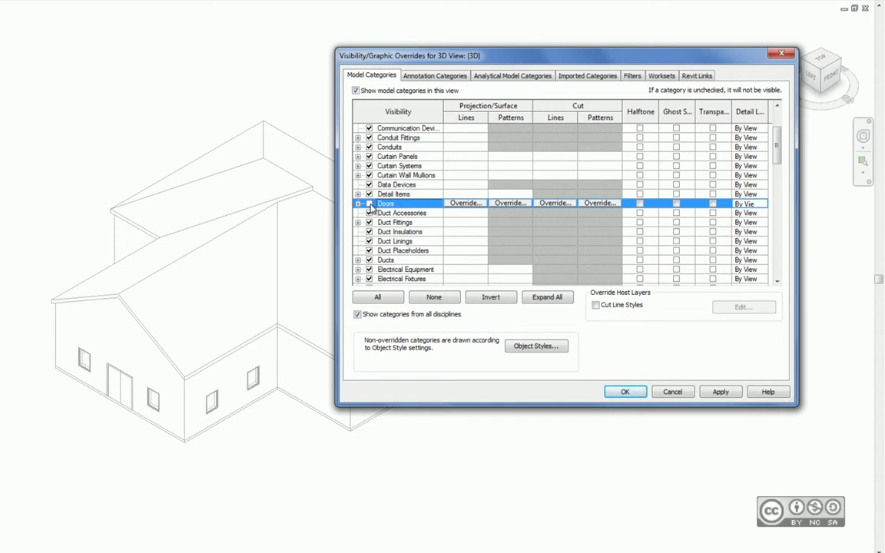
click(721, 392)
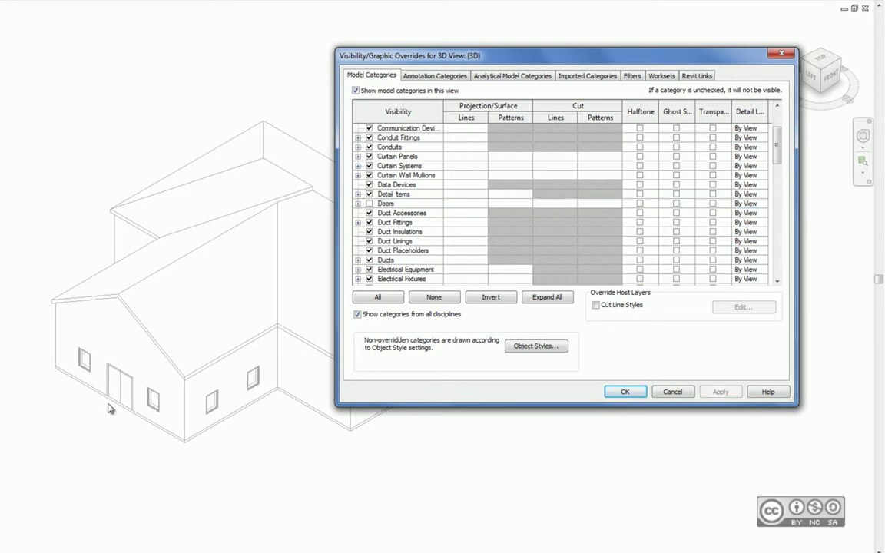
click(369, 204)
click(720, 391)
click(697, 75)
click(646, 128)
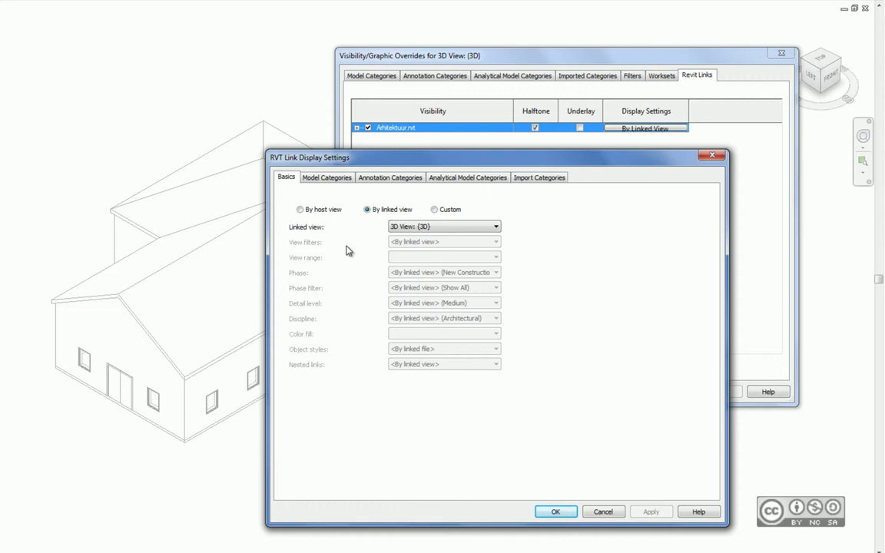
Choose Custom on the Basics tab of Arhitektuur.rvt's RVT Link Display Settings
click(436, 210)
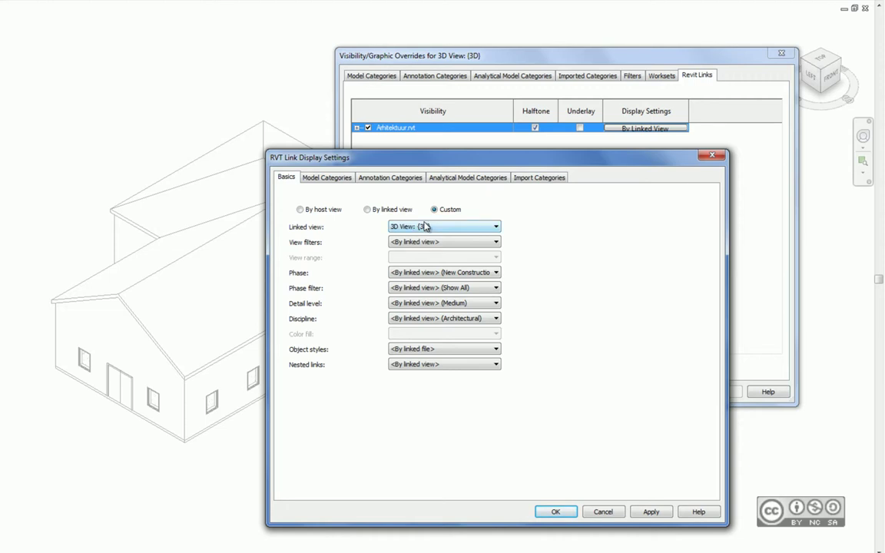
Set the link's model categories to <Custom>, then review the Annotation and Analytical Model Categories tabs
click(327, 178)
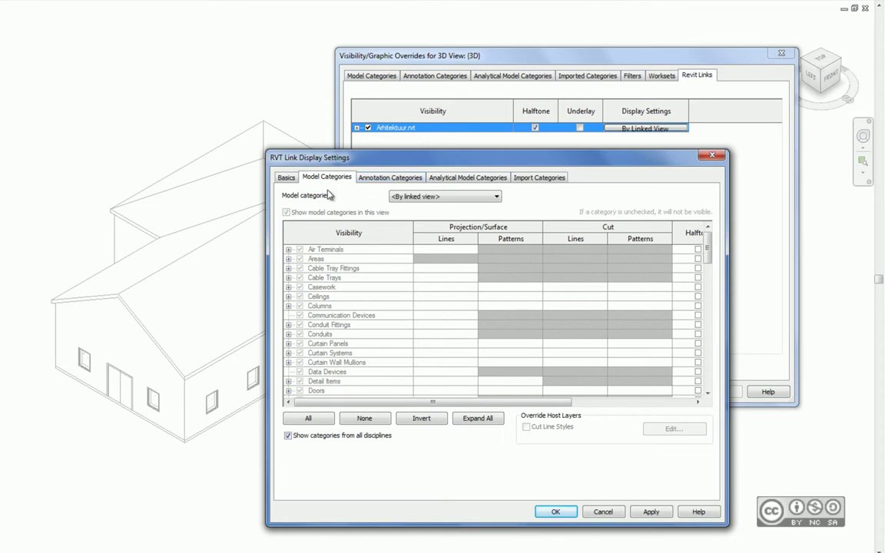
click(421, 201)
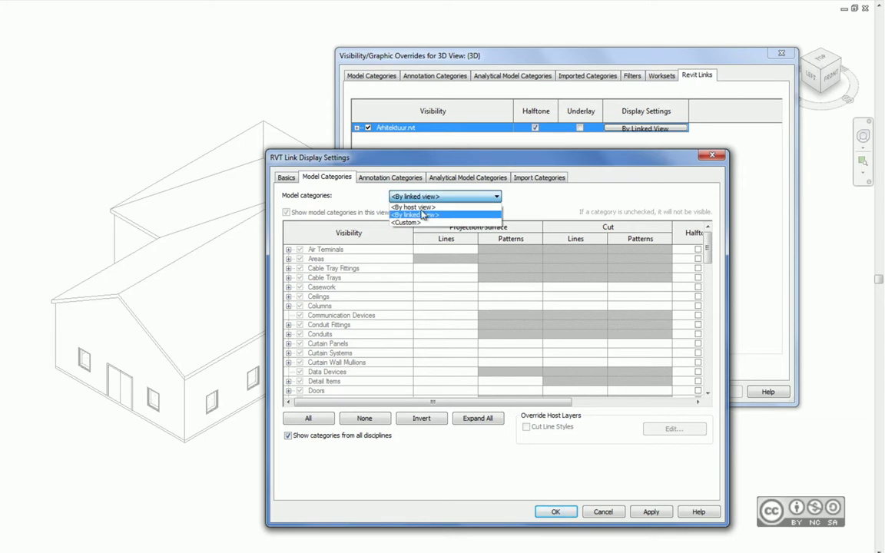
click(372, 220)
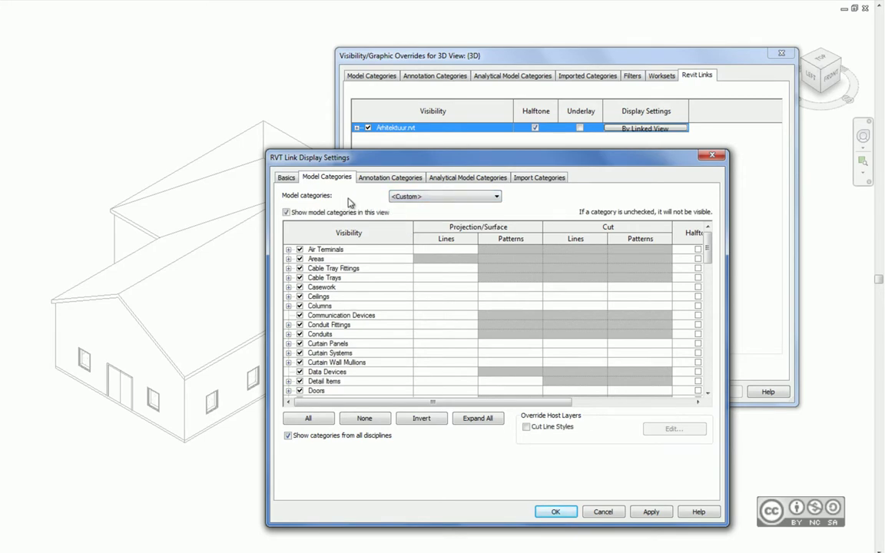
click(382, 178)
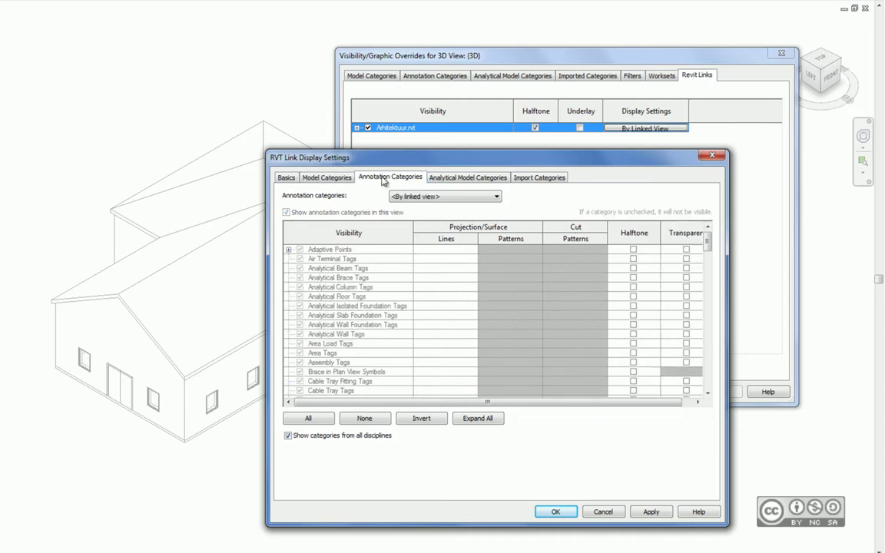
click(475, 178)
Check the link's Import Categories settings, then close RVT Link Display Settings and Visibility/Graphic Overrides
click(538, 179)
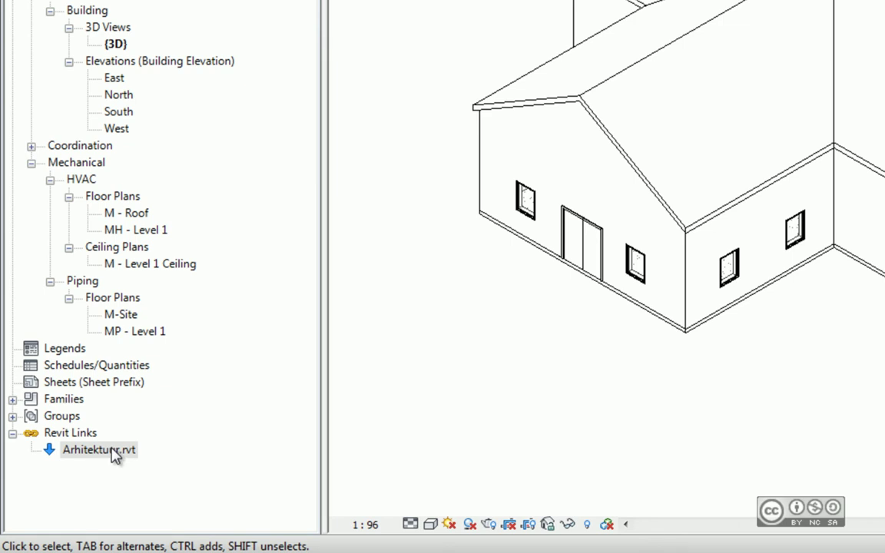
Start Reload From for the Arhitektuur.rvt link in the Project Browser's Revit Links
click(107, 453)
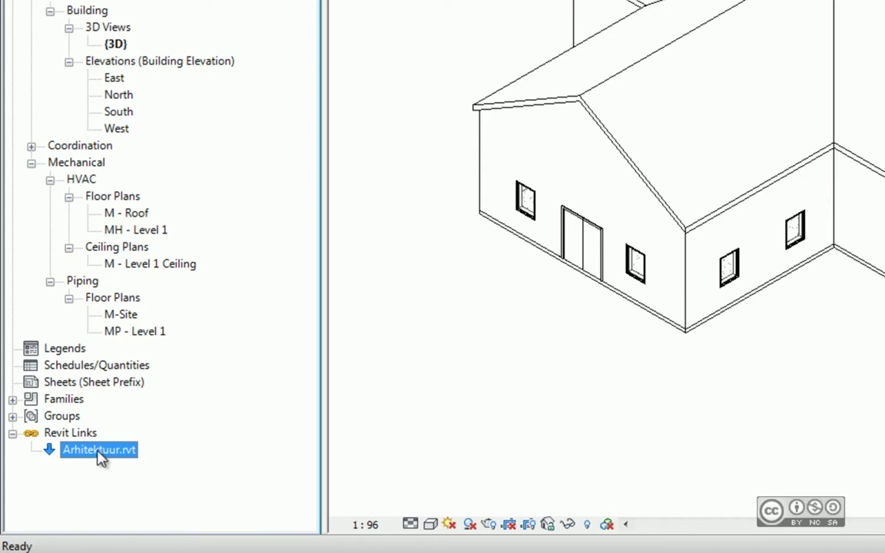
right_click(98, 454)
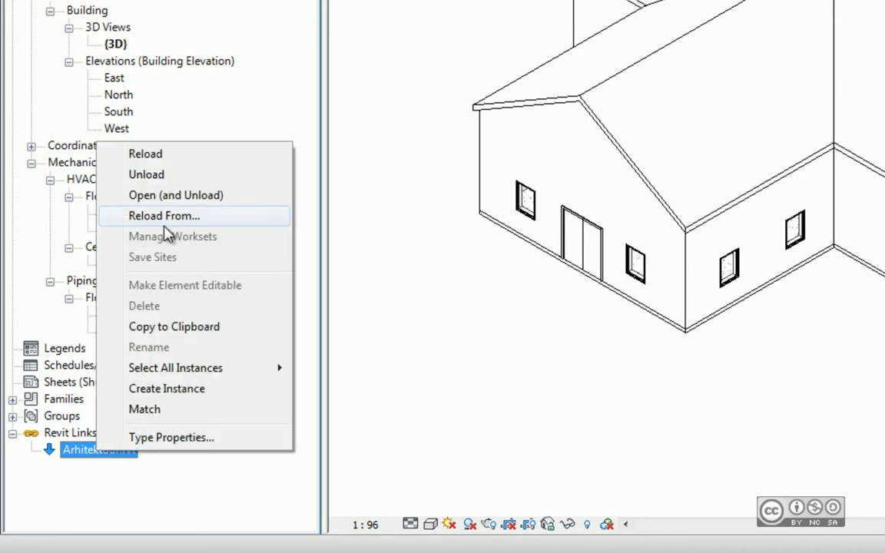
click(165, 217)
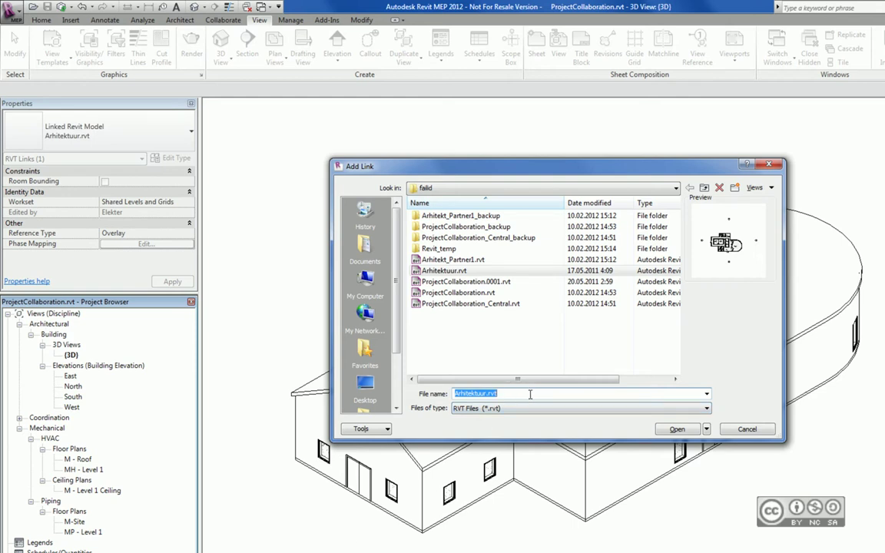
Dismiss the Add Link browser without reloading Arhitektuur.rvt
key(Return)
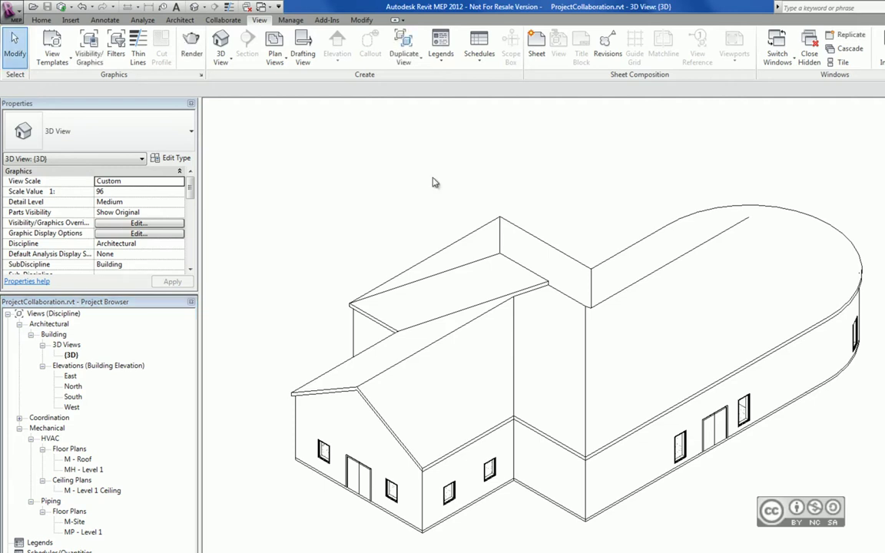
Bring up the Halftone/Underlay settings under Manage > Additional Settings
click(291, 21)
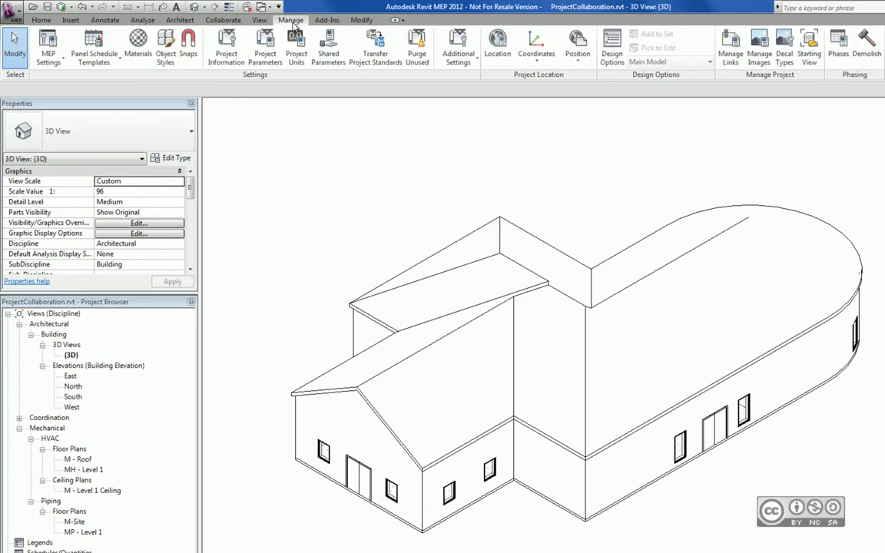
click(464, 62)
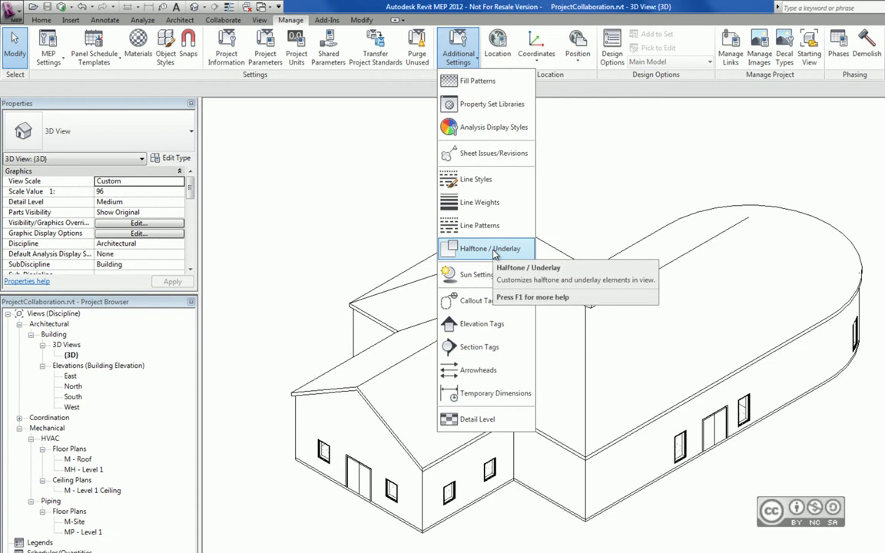
click(479, 249)
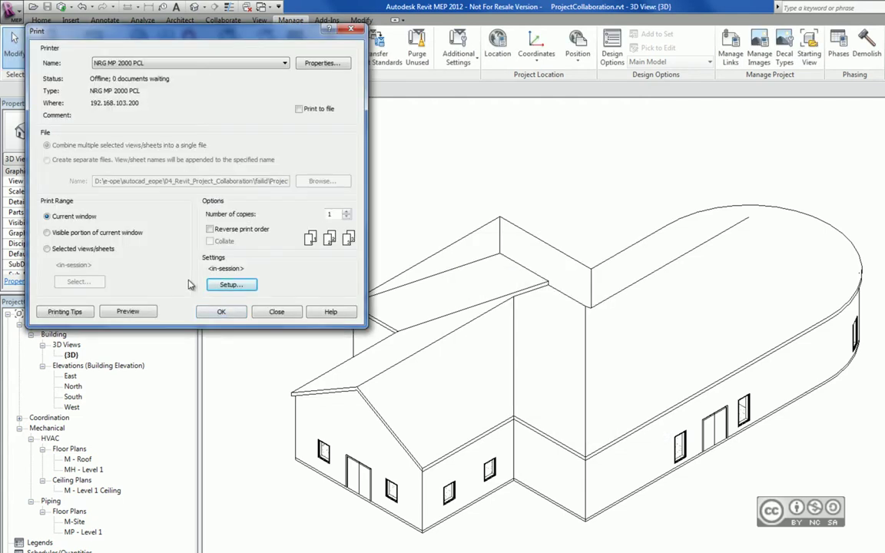
In Print Setup, toggle 'Replace halftone with thin lines' on and back off
click(231, 285)
click(204, 297)
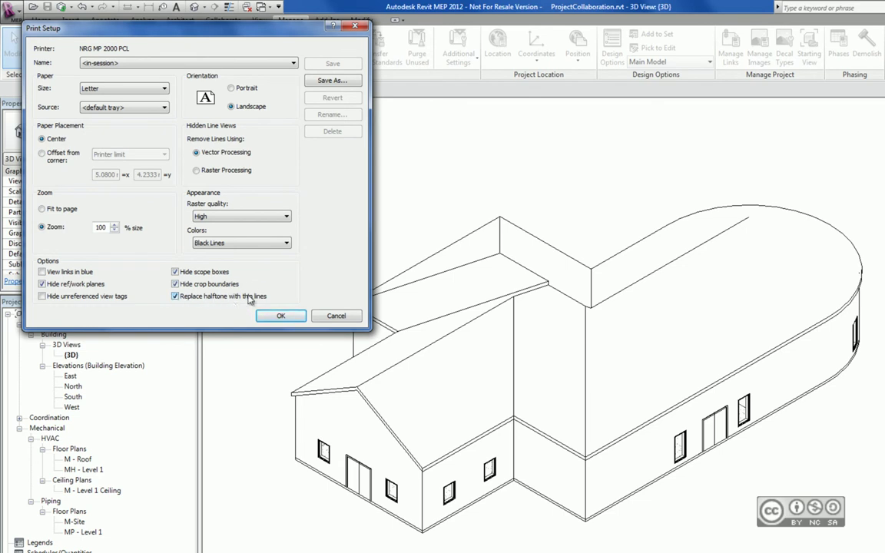
click(176, 296)
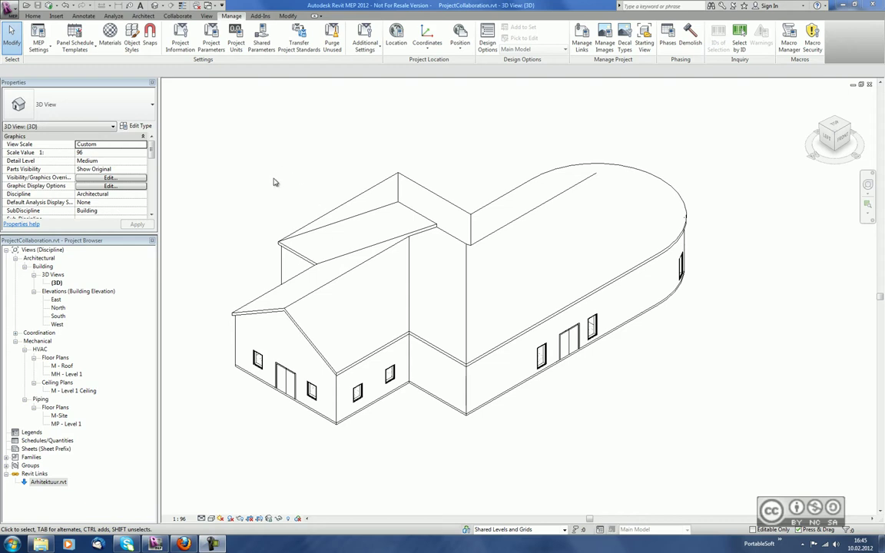
Switch the ribbon to the Collaborate tab
click(178, 16)
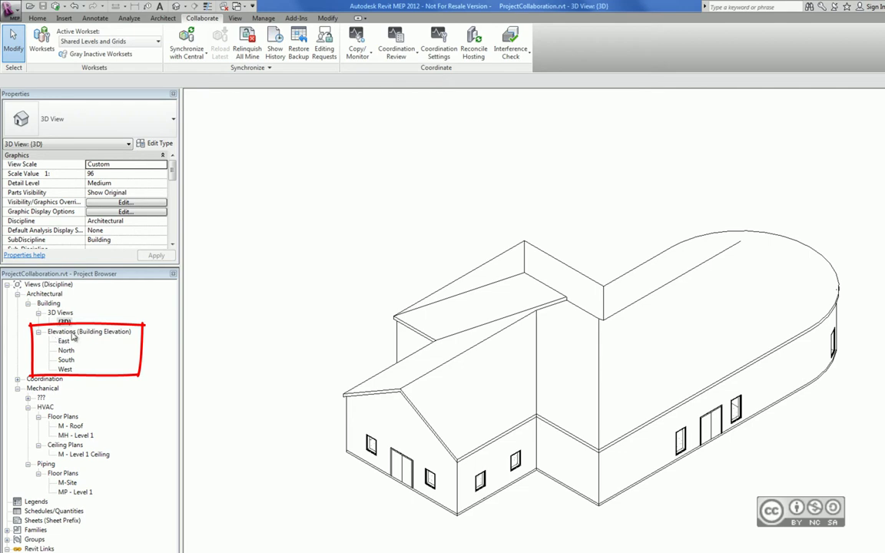
Show the North elevation, zoomed in on the ROOF (4267) and First Floor (0) level heads
double_click(66, 350)
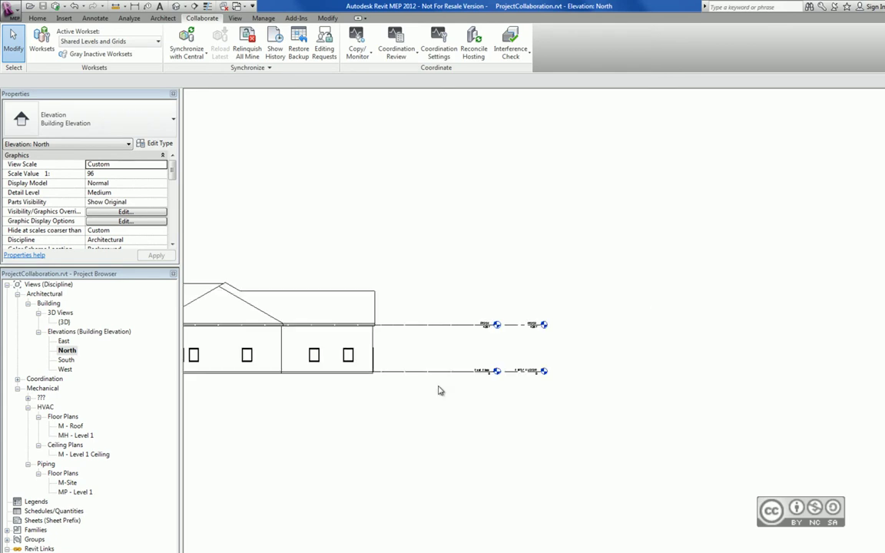
scroll(479, 354, up, 2)
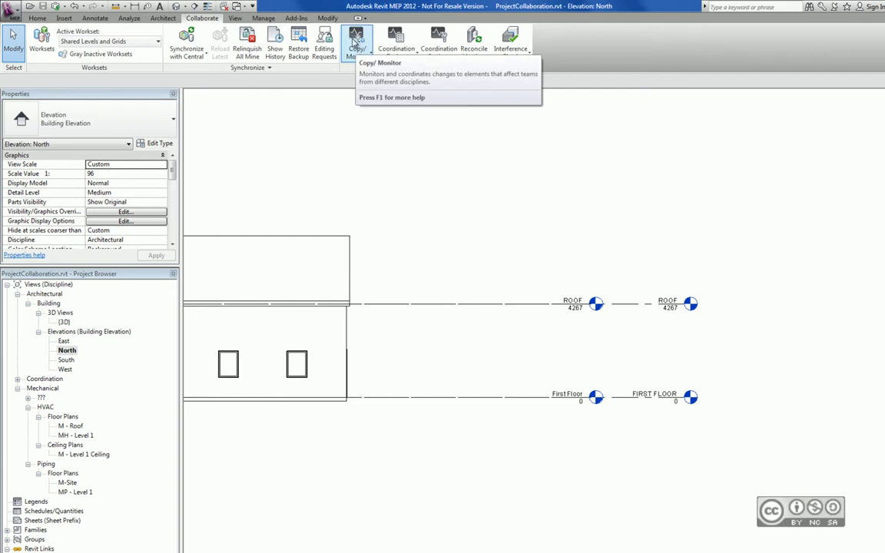
Start Copy/Monitor with Select Link, picking the linked architectural model
click(356, 56)
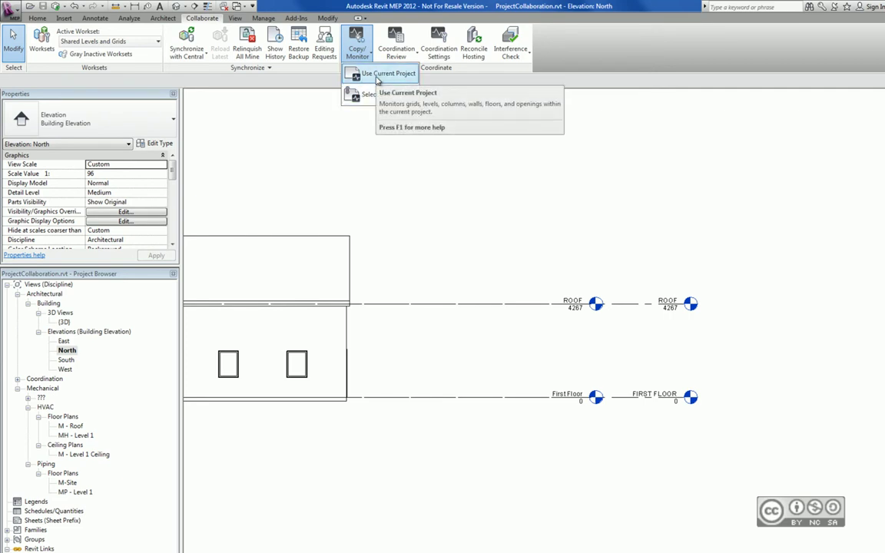
click(376, 101)
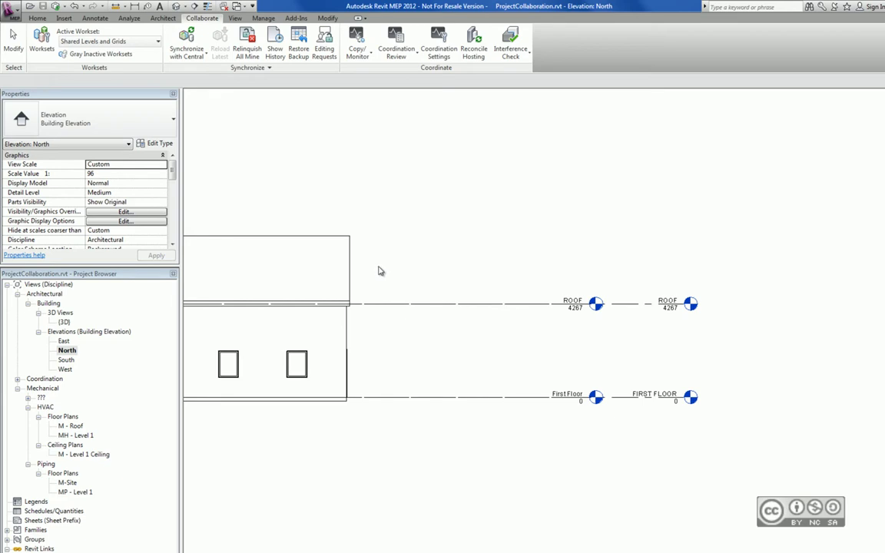
click(349, 271)
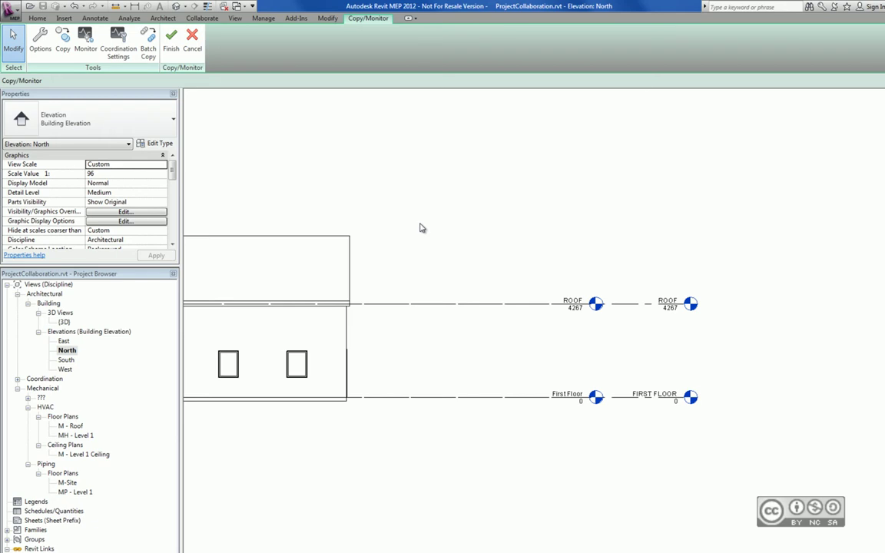
Monitor the host FIRST FLOOR level against the linked model's First Floor level
click(87, 40)
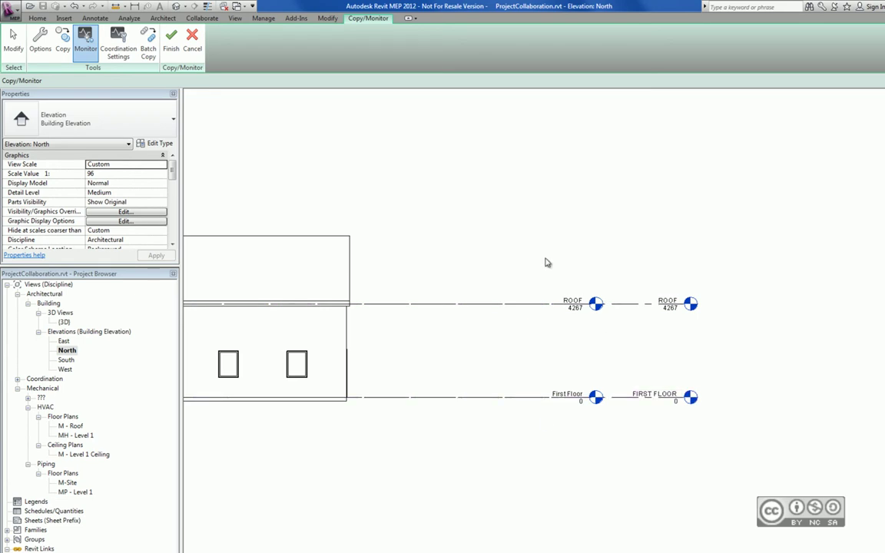
click(632, 307)
click(623, 397)
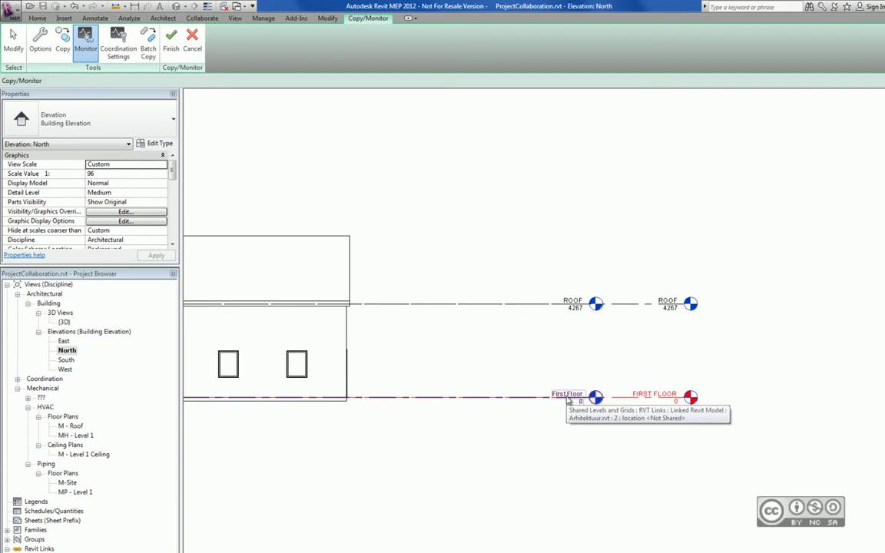
click(568, 398)
Pair the host ROOF level with the linked ROOF level and finish Copy/Monitor
scroll(553, 397, up, 2)
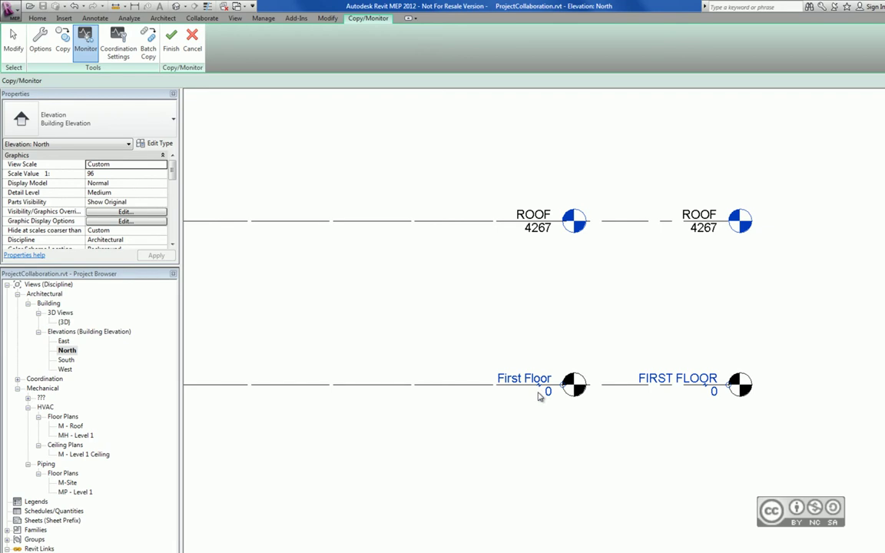
scroll(538, 394, up, 1)
scroll(540, 394, up, 1)
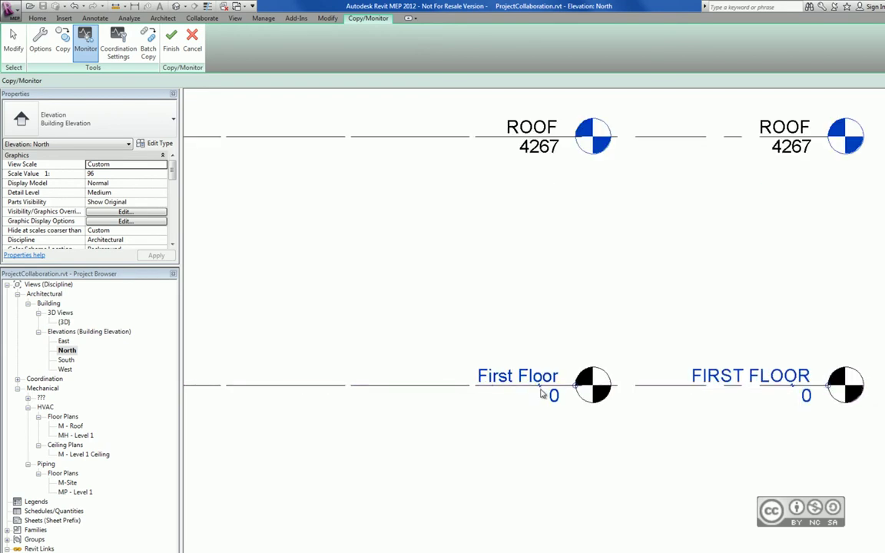
scroll(540, 394, down, 2)
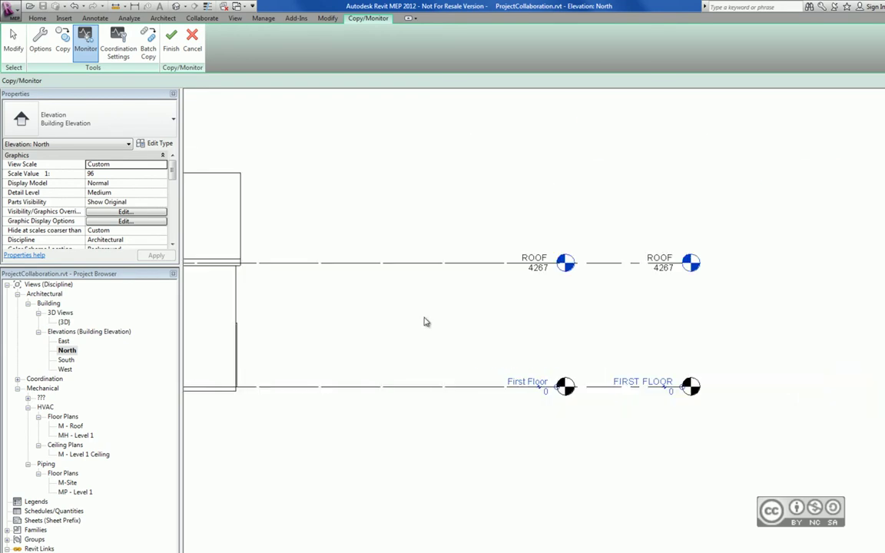
middle_drag(446, 322, 522, 362)
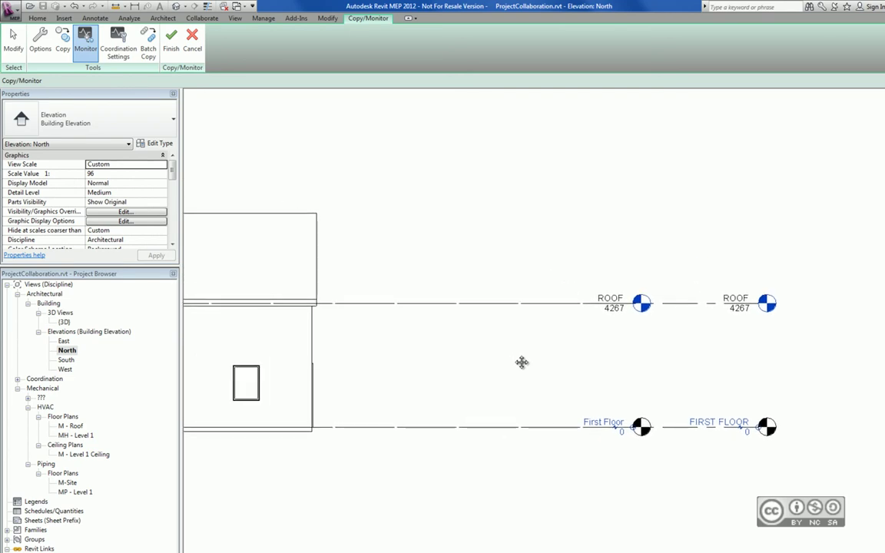
click(680, 306)
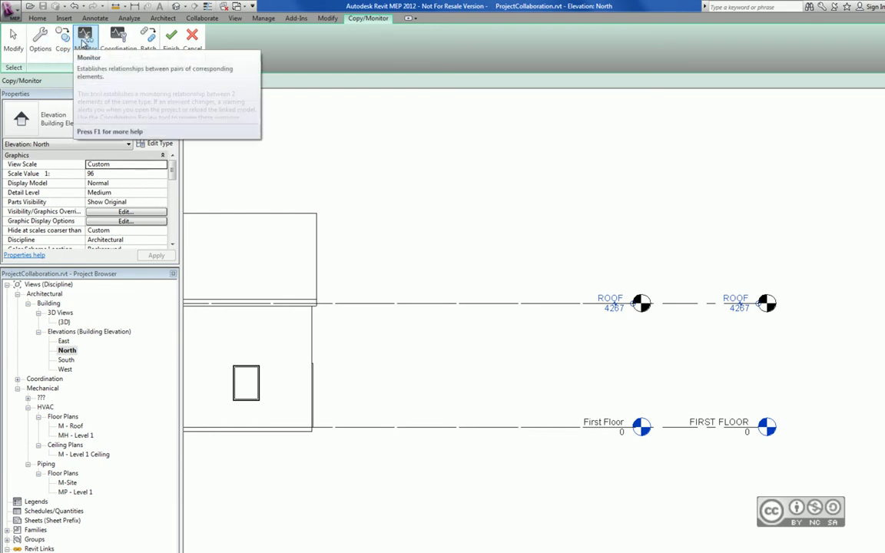
click(84, 43)
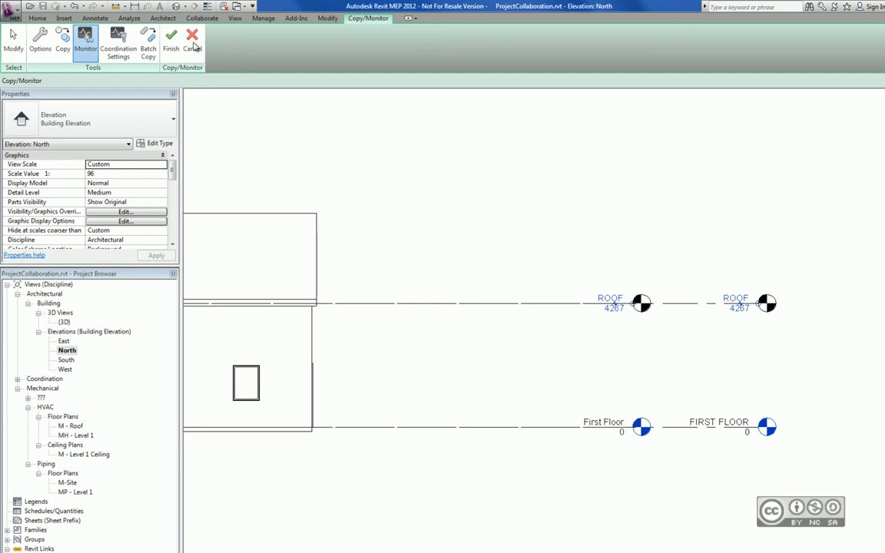
click(171, 36)
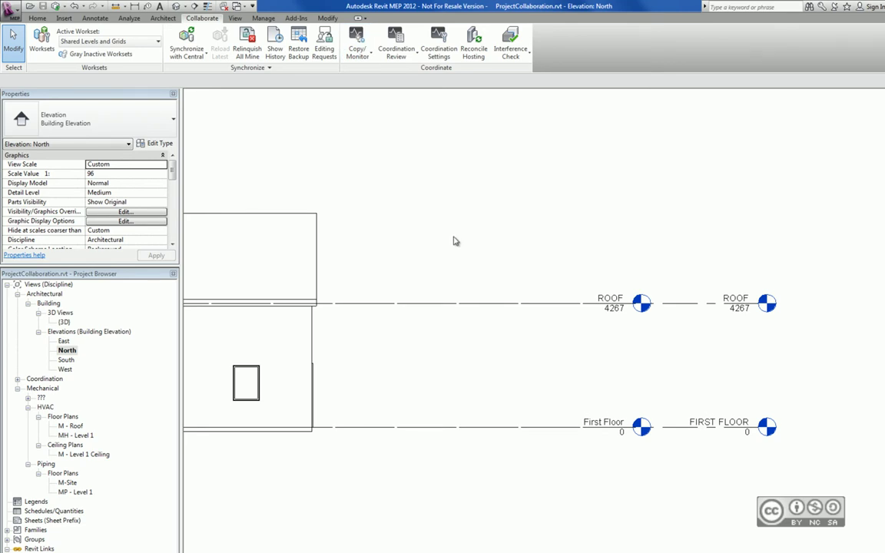
Show Coordination Settings with Copy individually and Copy original behaviours for Air Terminals
click(438, 40)
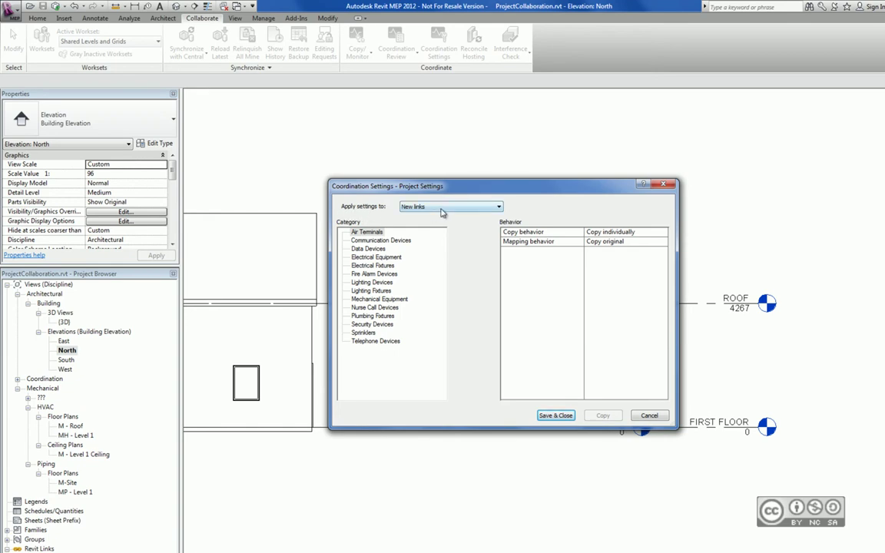
Review the Air Terminals copy options, then apply coordination settings to Arhitektuur.rvt : 2
click(444, 207)
click(447, 206)
click(653, 232)
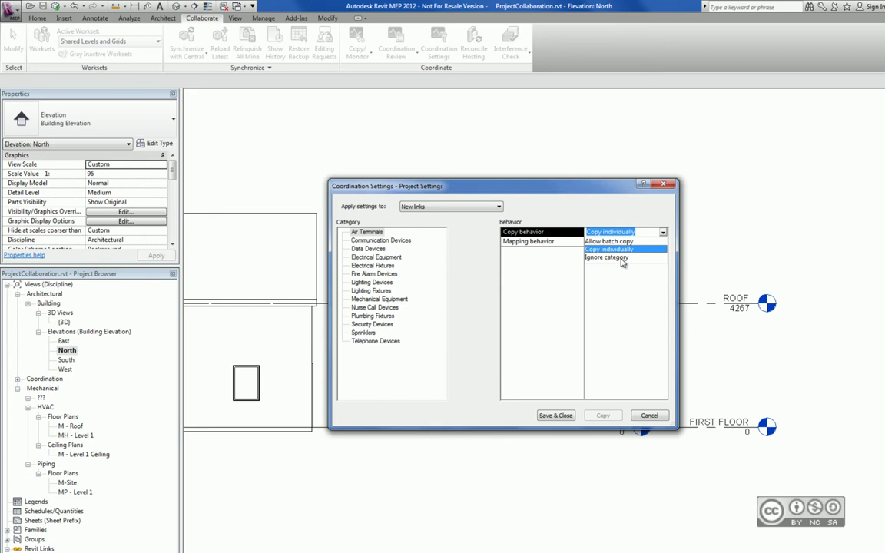
key(Escape)
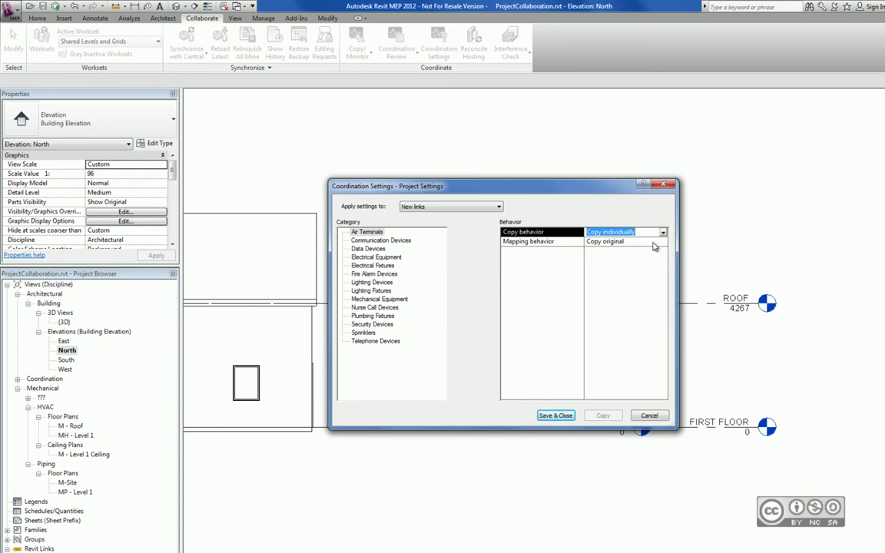
click(653, 244)
click(446, 207)
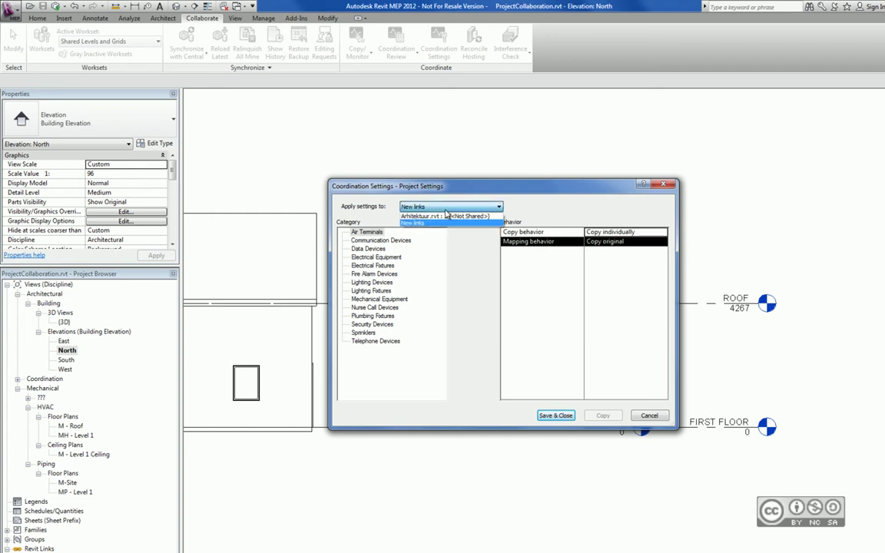
click(444, 216)
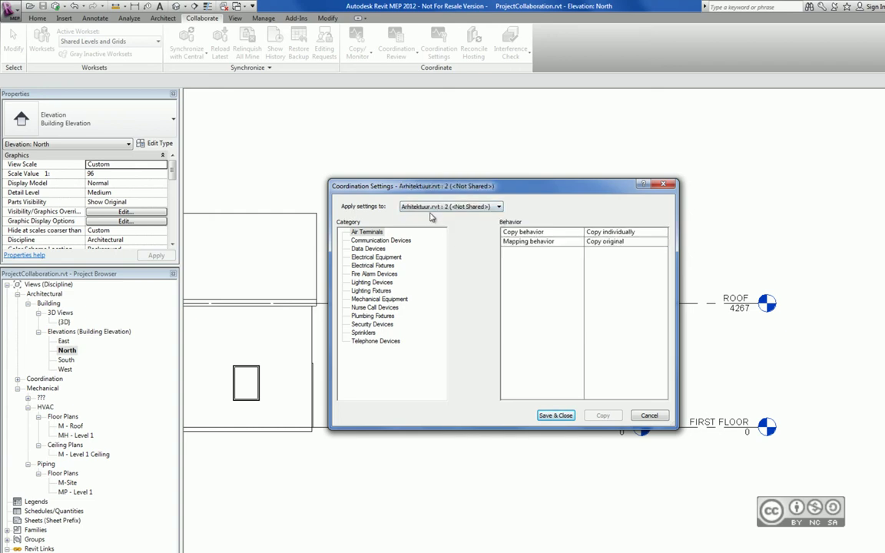
Set Air Terminals and Plumbing Fixtures to Specify type mapping and select Toilet-Domestic-3D's mapping
click(663, 243)
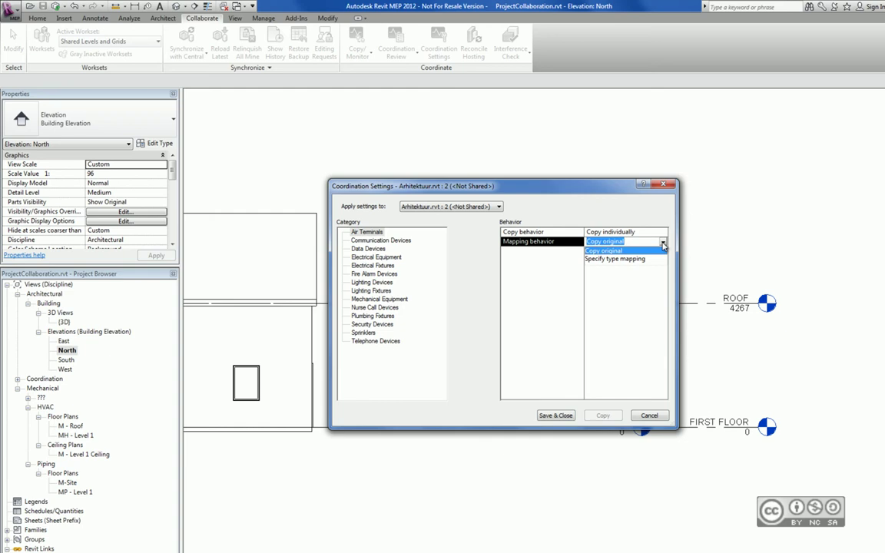
click(616, 258)
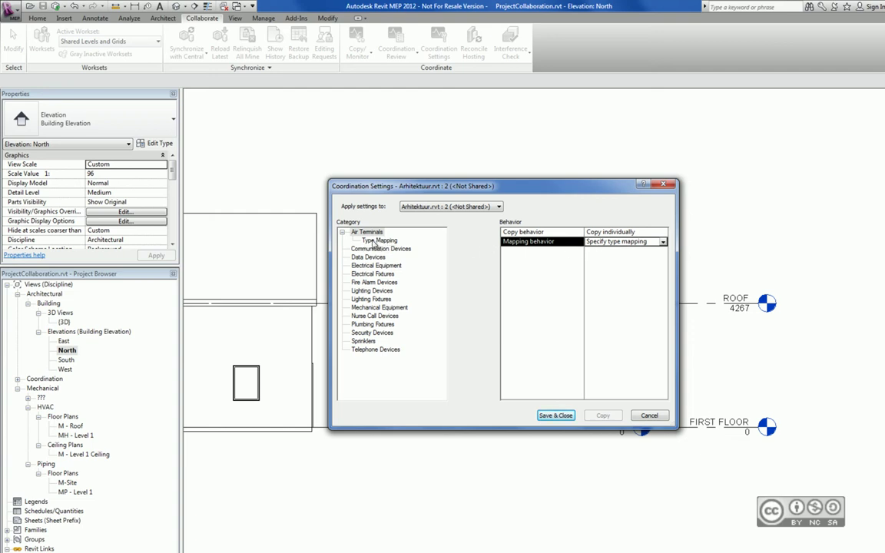
click(367, 241)
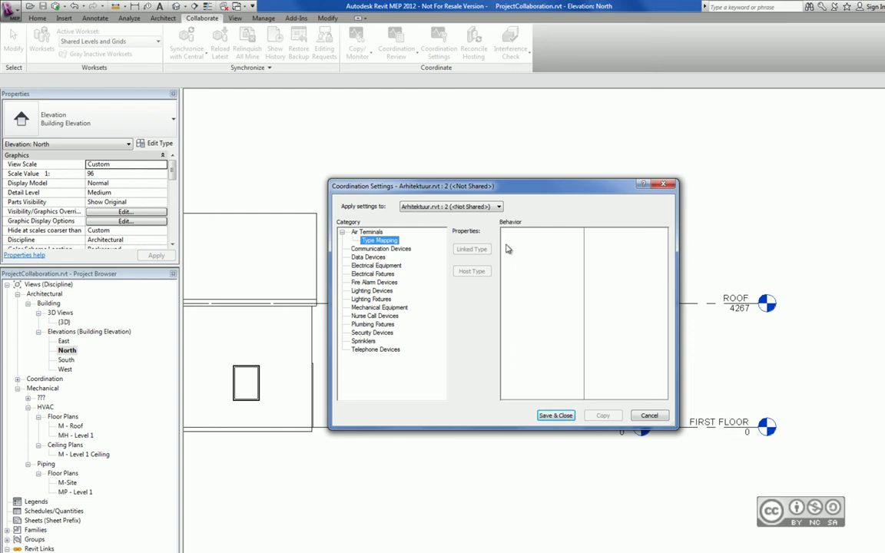
click(367, 324)
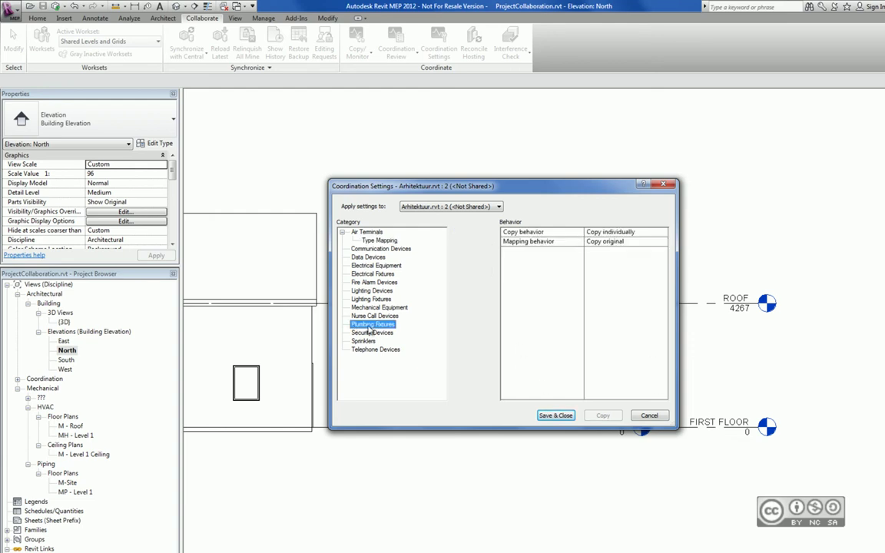
click(642, 242)
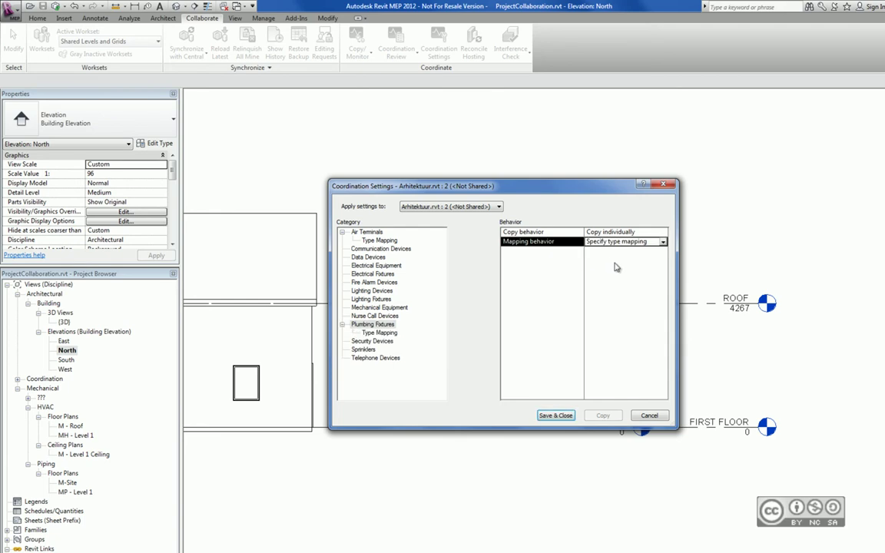
click(384, 333)
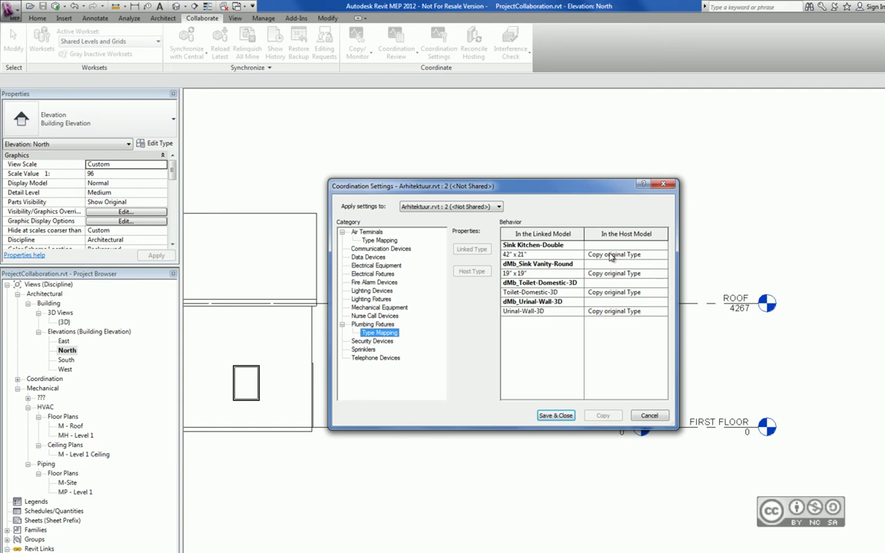
click(615, 292)
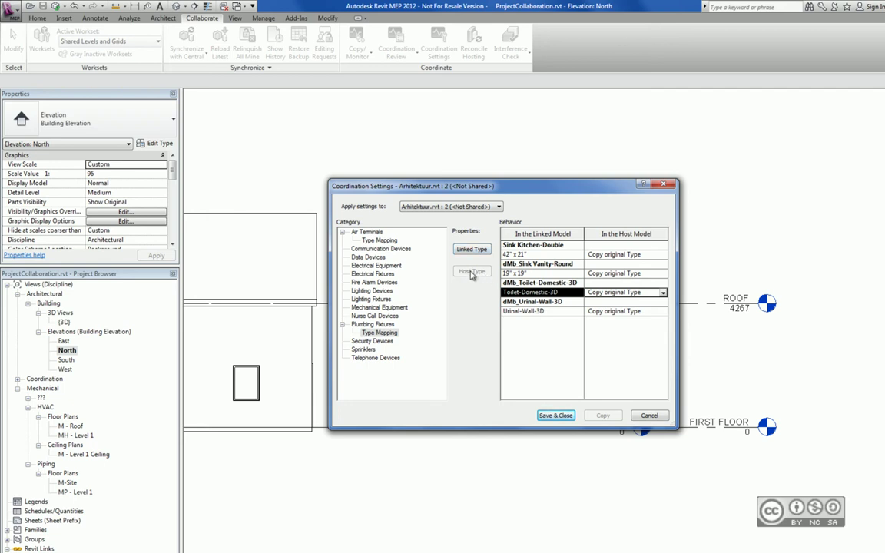
Inspect the Toilet-Domestic-3D linked type properties alongside the type mapping table
click(471, 251)
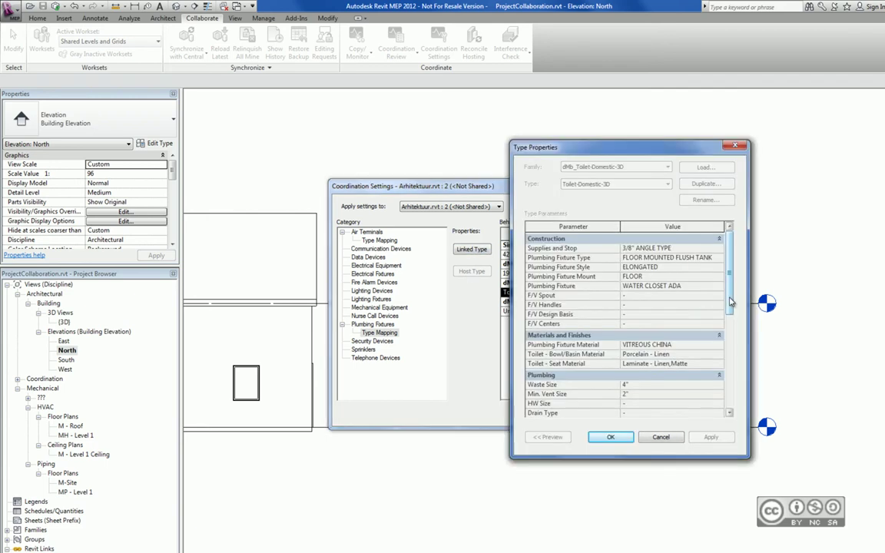
drag(731, 334, 737, 361)
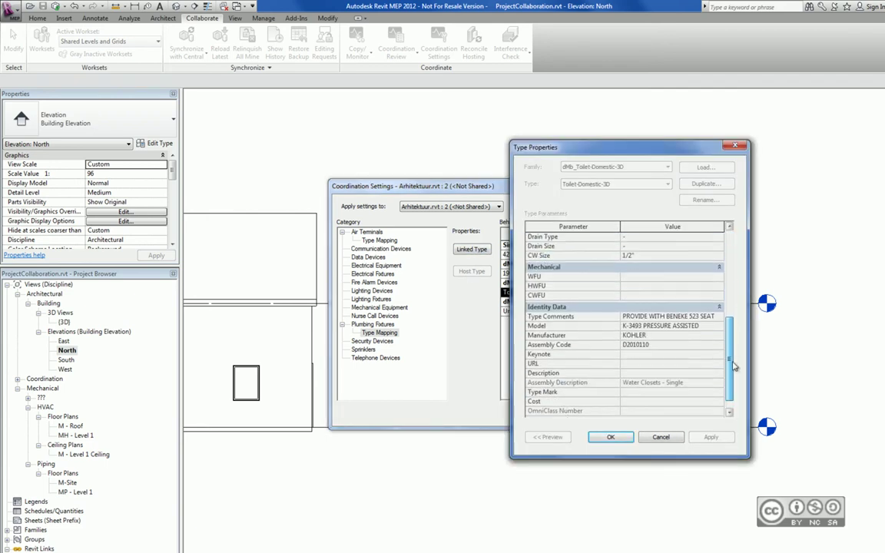
scroll(607, 276, up, 5)
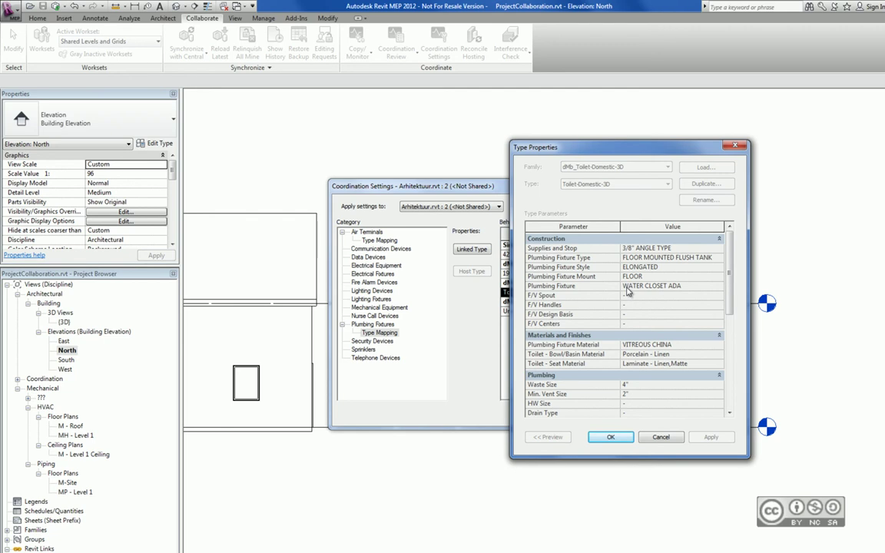
drag(632, 148, 787, 139)
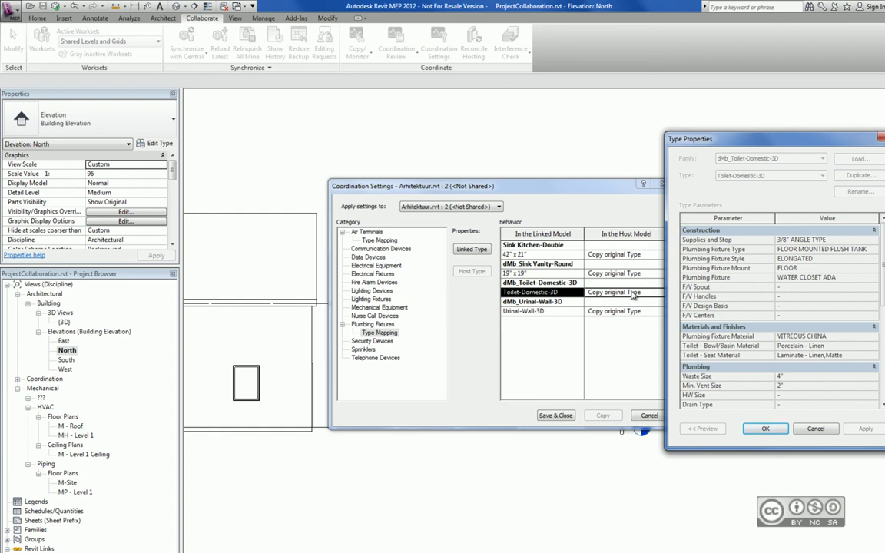
Cancel the type properties and Coordination Settings, then close the ProjectCollaboration project
click(815, 429)
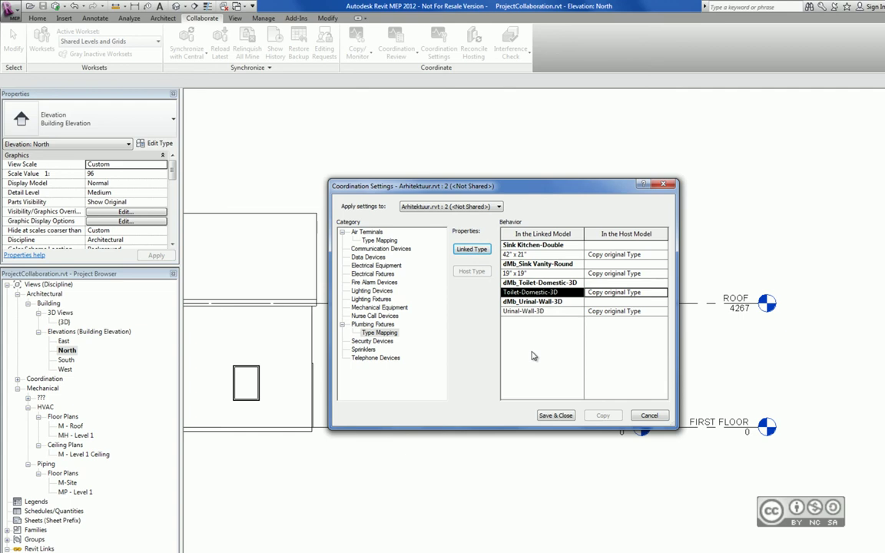
click(649, 415)
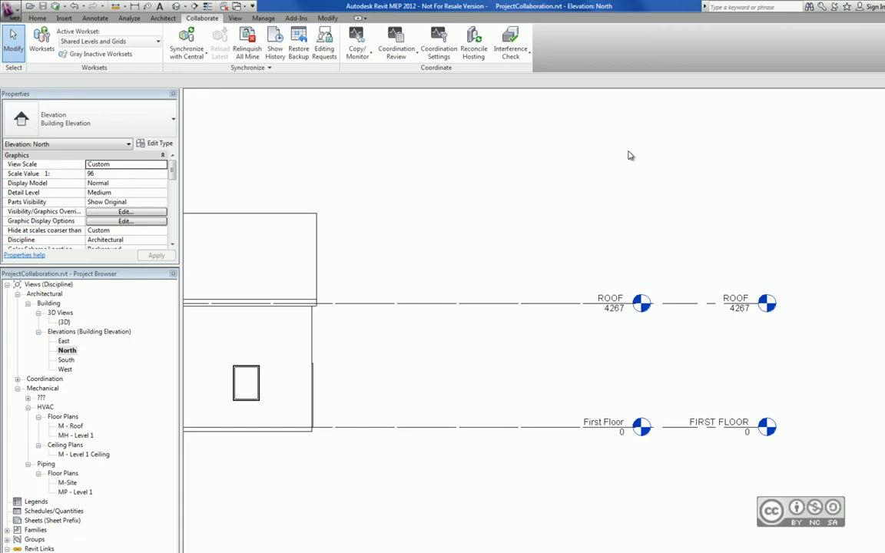
click(505, 318)
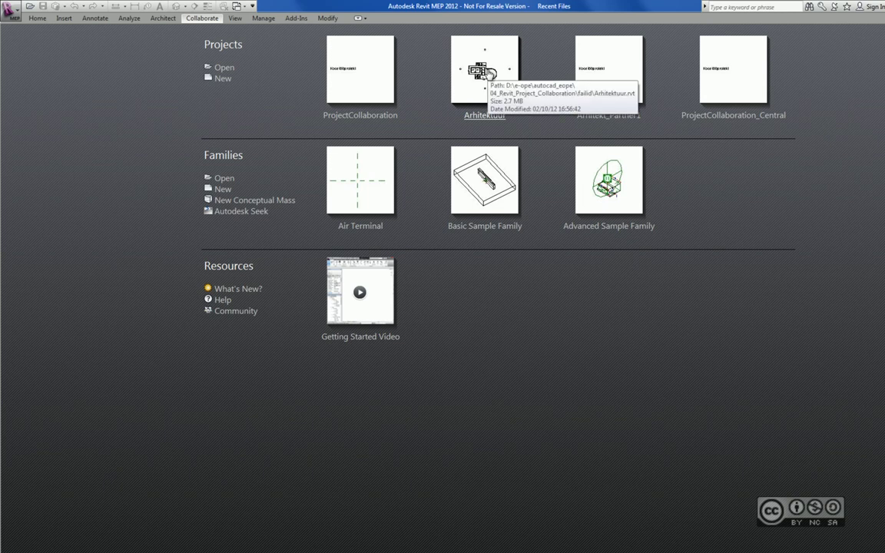
click(489, 74)
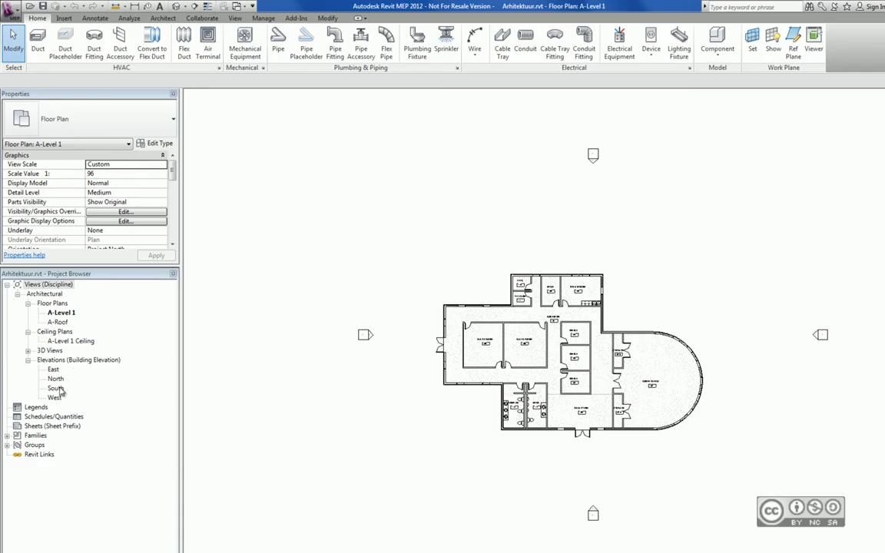
double_click(55, 379)
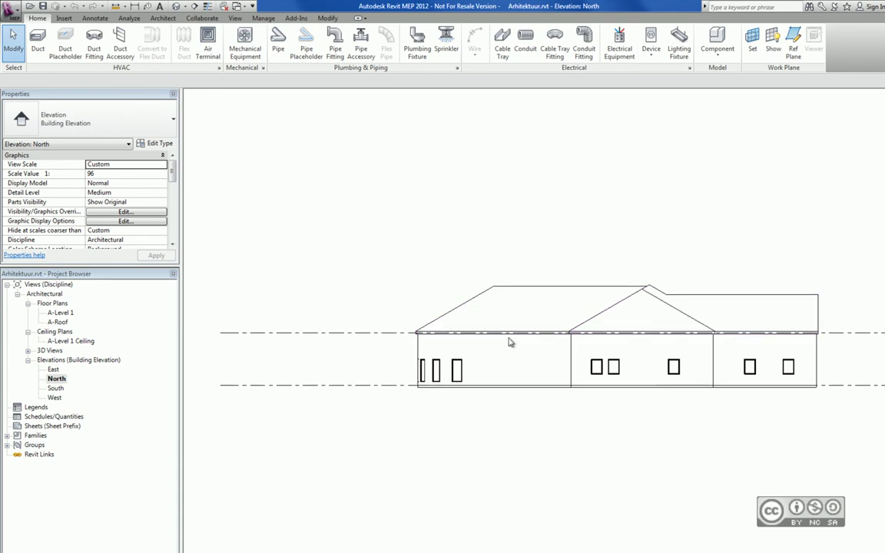
scroll(509, 341, up, 5)
click(572, 329)
click(561, 329)
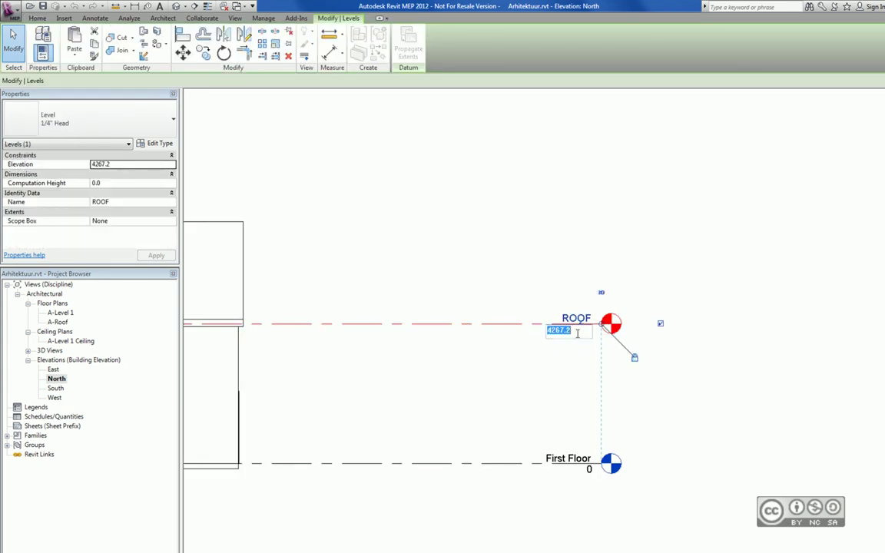
text(4300)
key(Return)
key(Escape)
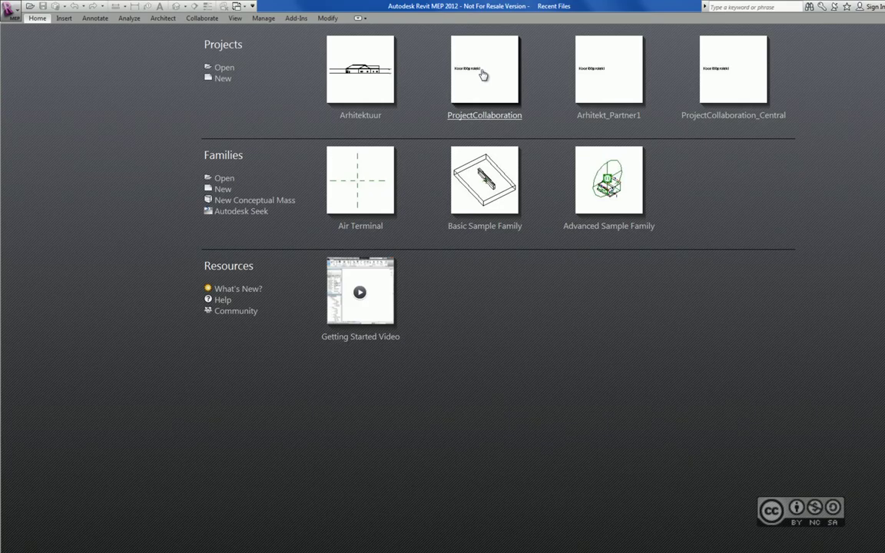
Reopen ProjectCollaboration, expand the linked-model Coordination Review warning's details, and dismiss it
click(493, 70)
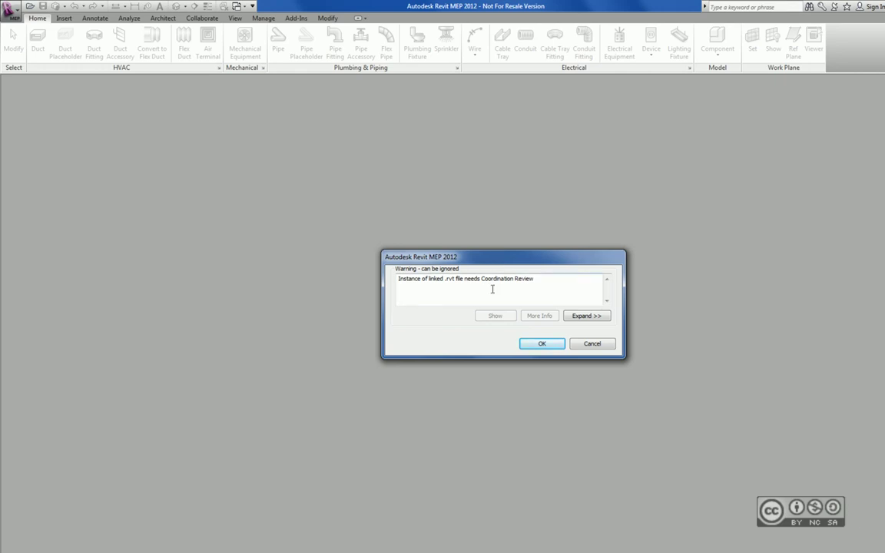
click(589, 317)
double_click(438, 235)
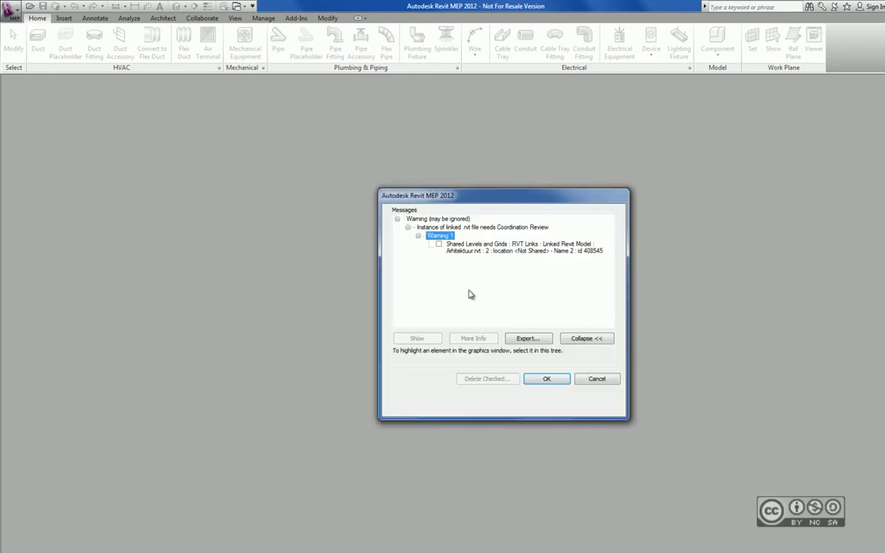
click(484, 247)
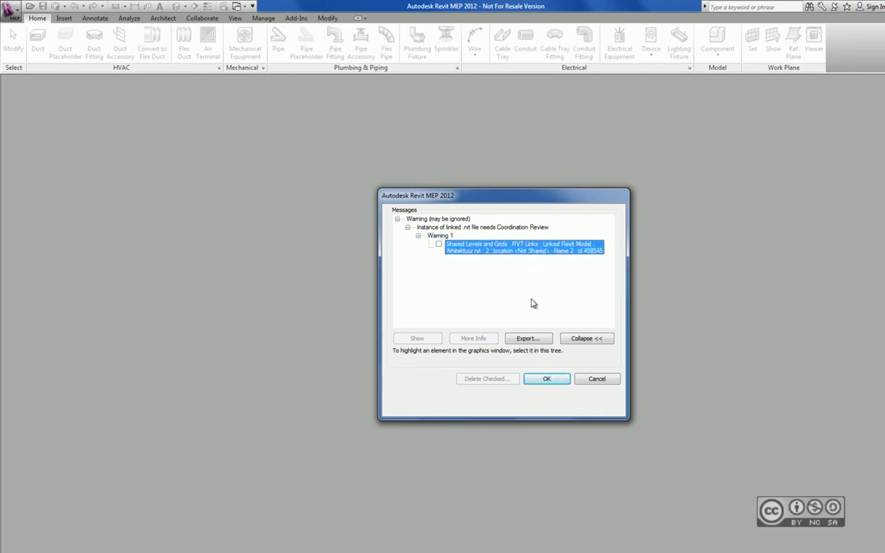
click(546, 381)
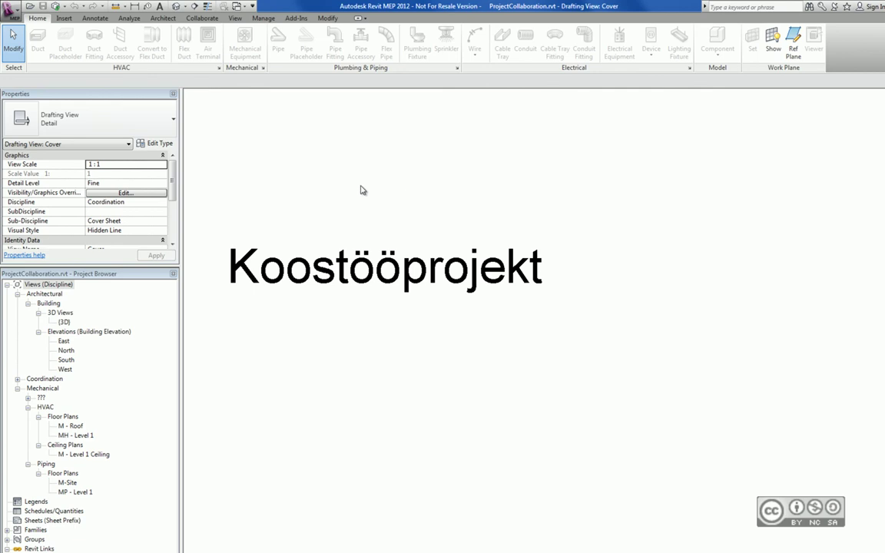
Open the North elevation zoomed to ROOF levels 4300 and 4267 and show Coordination Review options
double_click(67, 351)
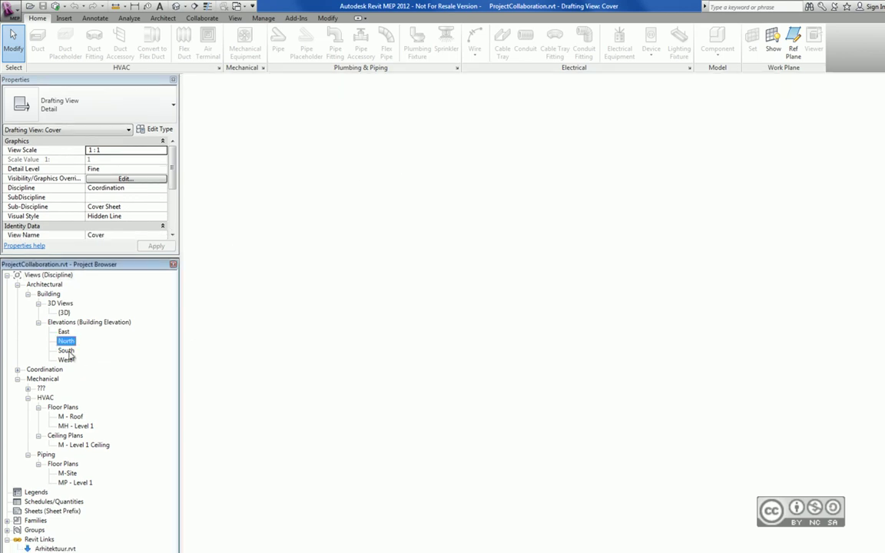
scroll(514, 341, up, 2)
scroll(486, 328, up, 2)
scroll(498, 363, up, 2)
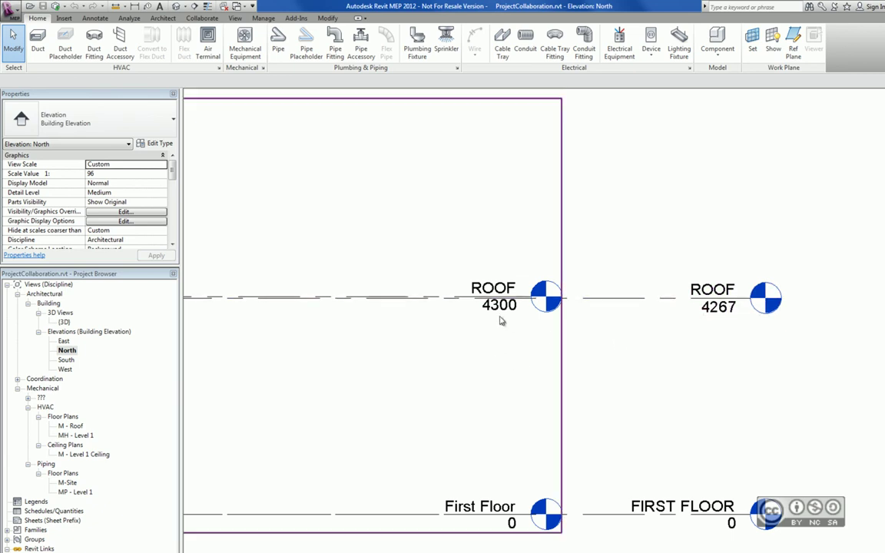
click(201, 18)
click(396, 46)
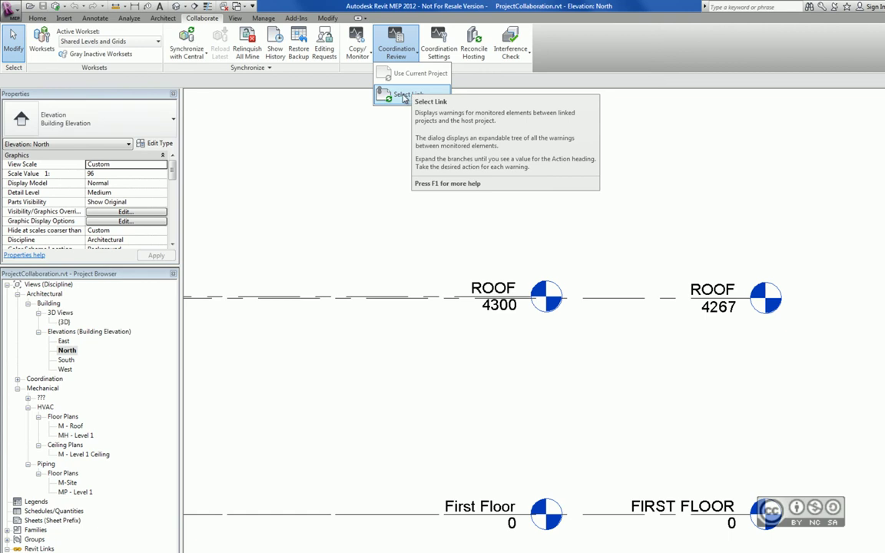
Open Coordination Review for the link and expand the ROOF 'Level moved by 33' issue
click(404, 98)
click(409, 288)
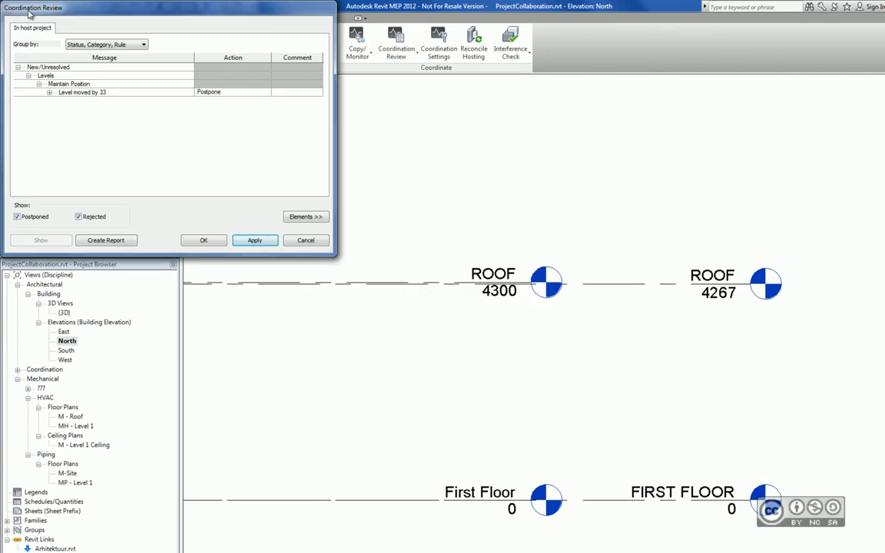
click(49, 93)
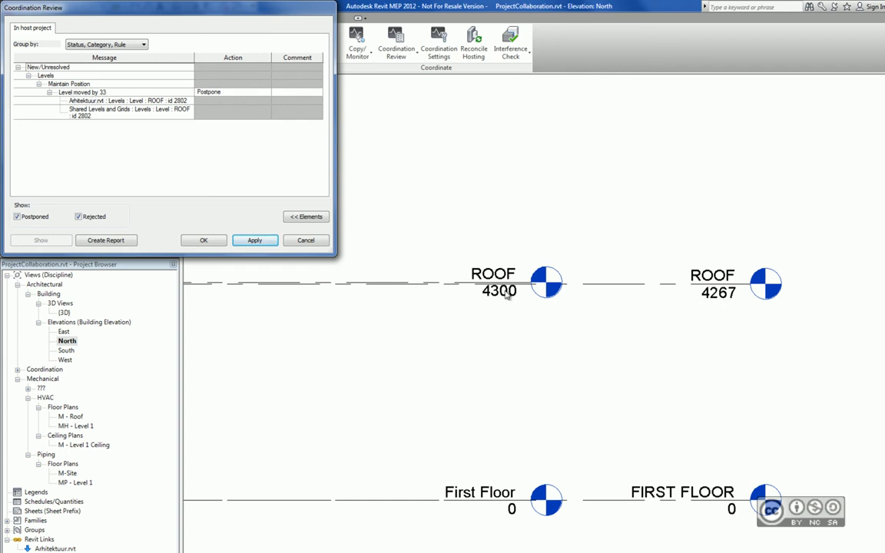
click(108, 93)
click(265, 93)
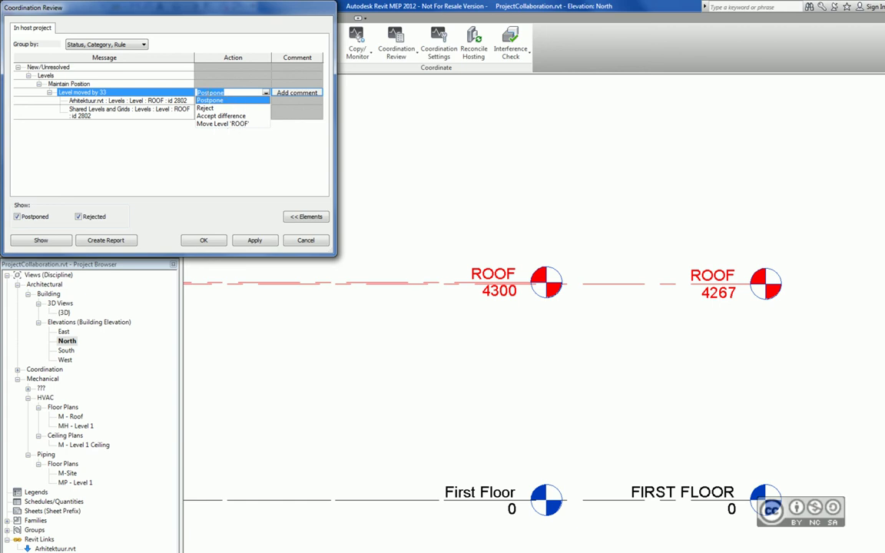
Change the 'Level moved by 33' action from Postpone to Move Level 'ROOF'
click(224, 101)
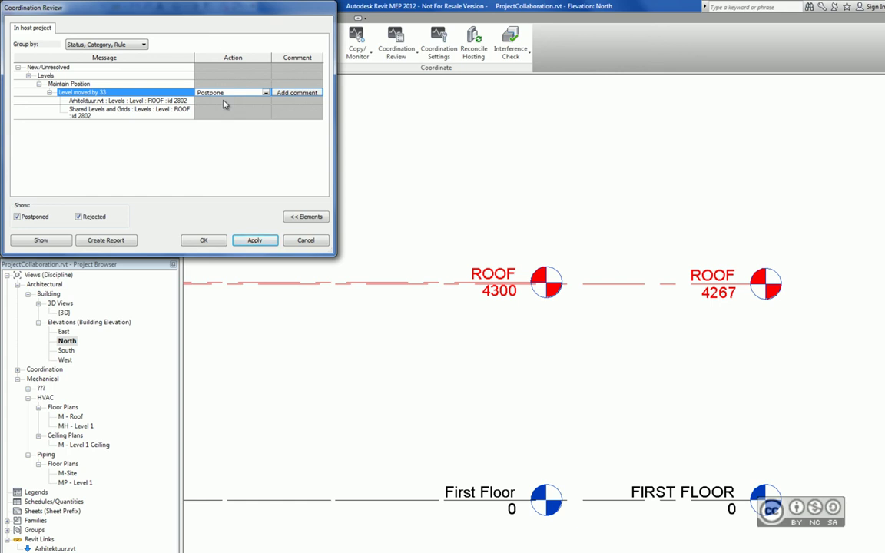
click(227, 93)
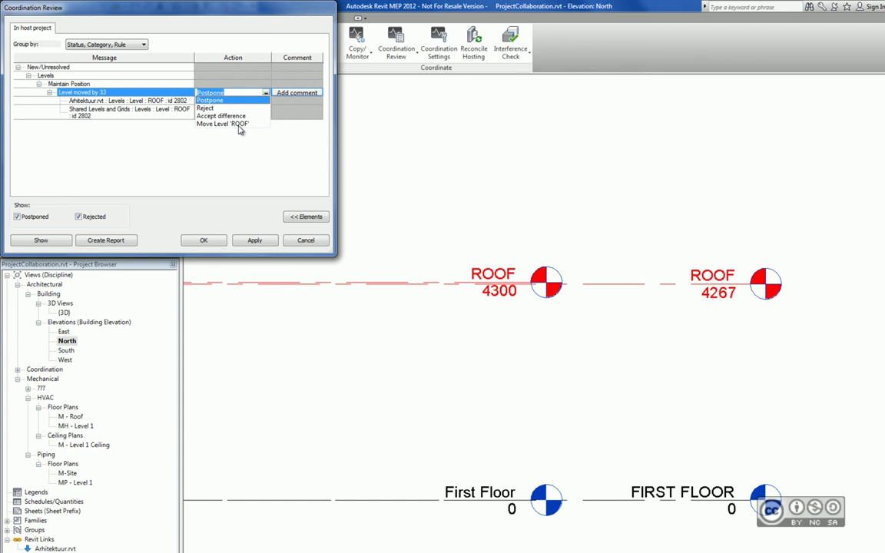
click(231, 123)
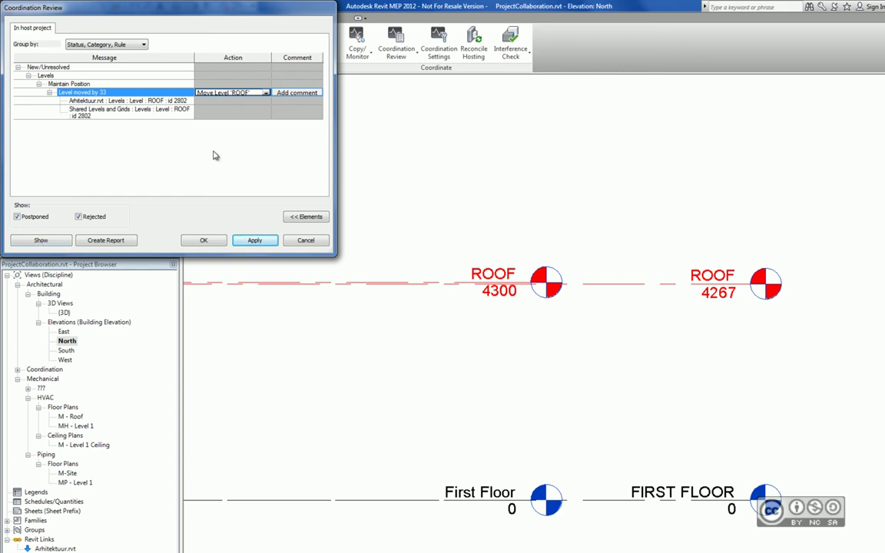
Apply the review so host ROOF moves from 4267 to 4300, then close the dialog
click(254, 241)
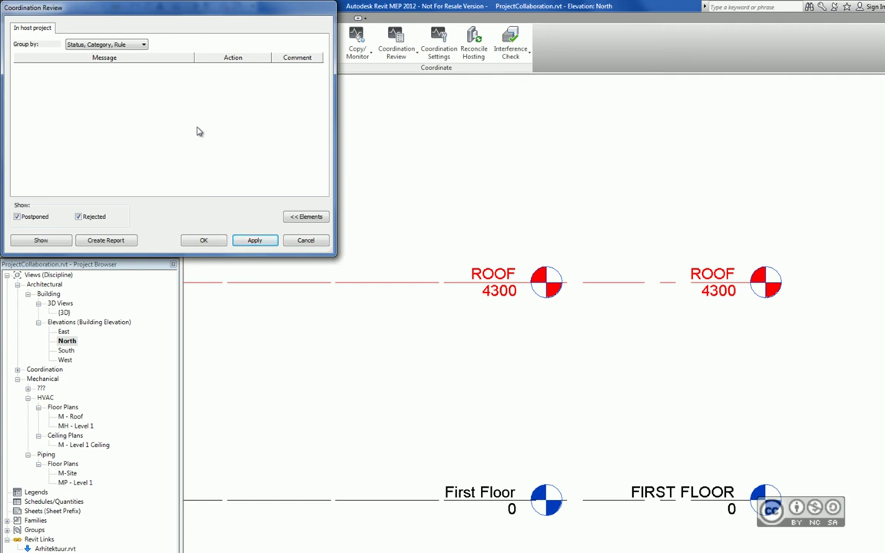
drag(134, 9, 211, 81)
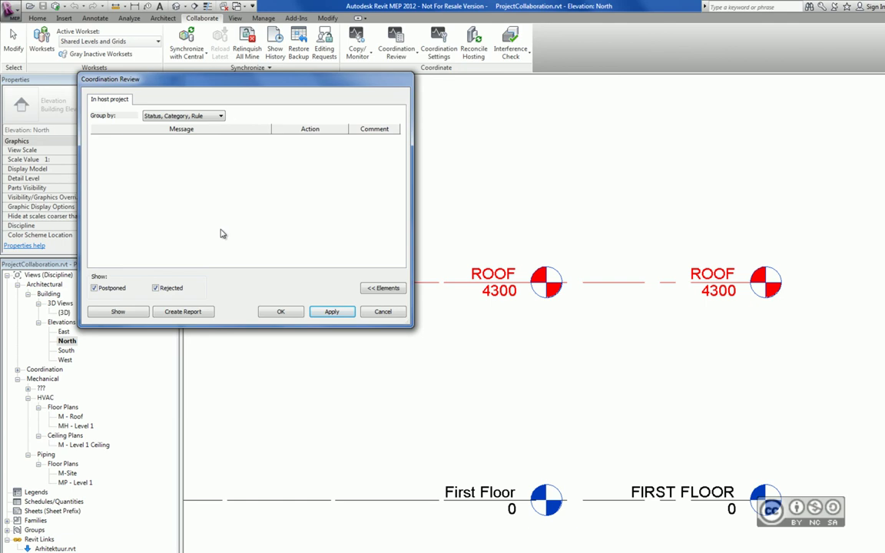
click(281, 312)
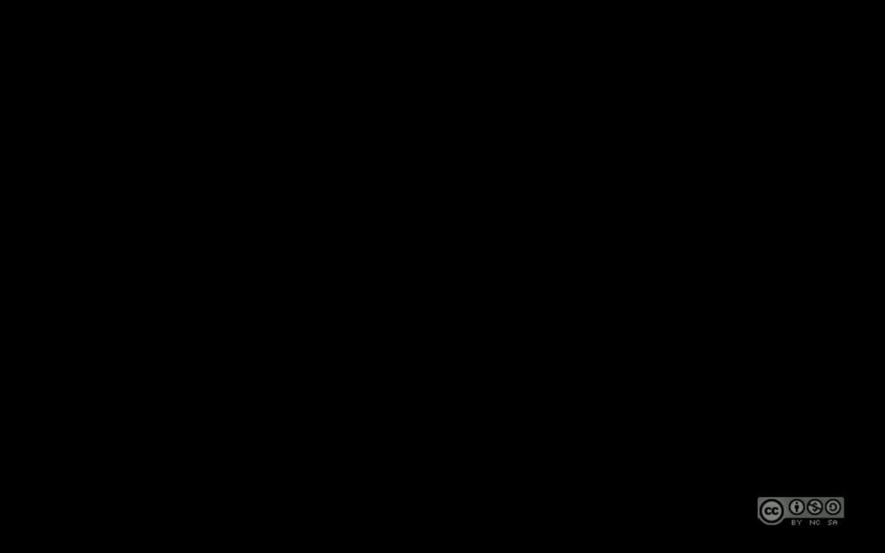